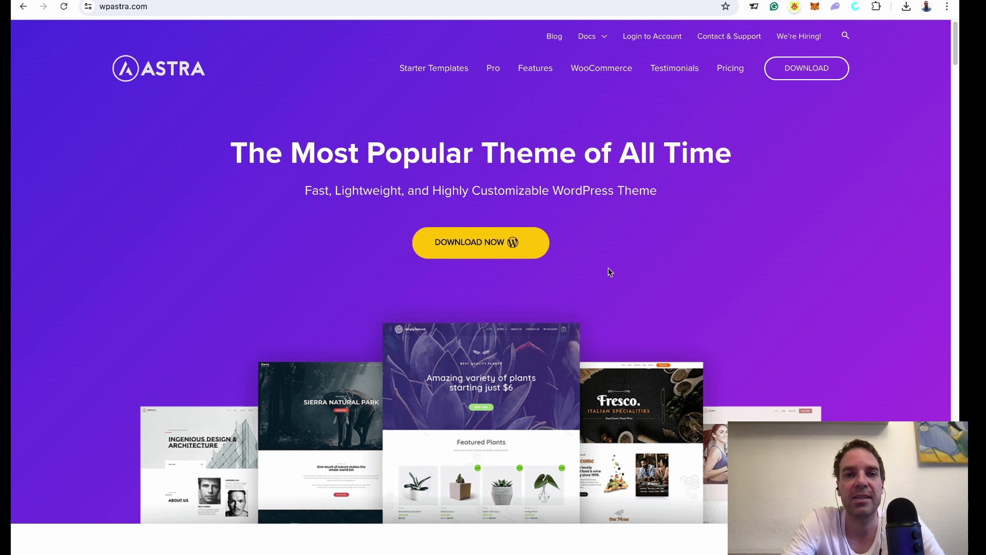
Step: Look through the Astra theme's home page, covering its reviews, features and supported page builders
{"action": "scroll", "coordinate": [541, 199], "scroll_direction": "down", "scroll_amount": 14}
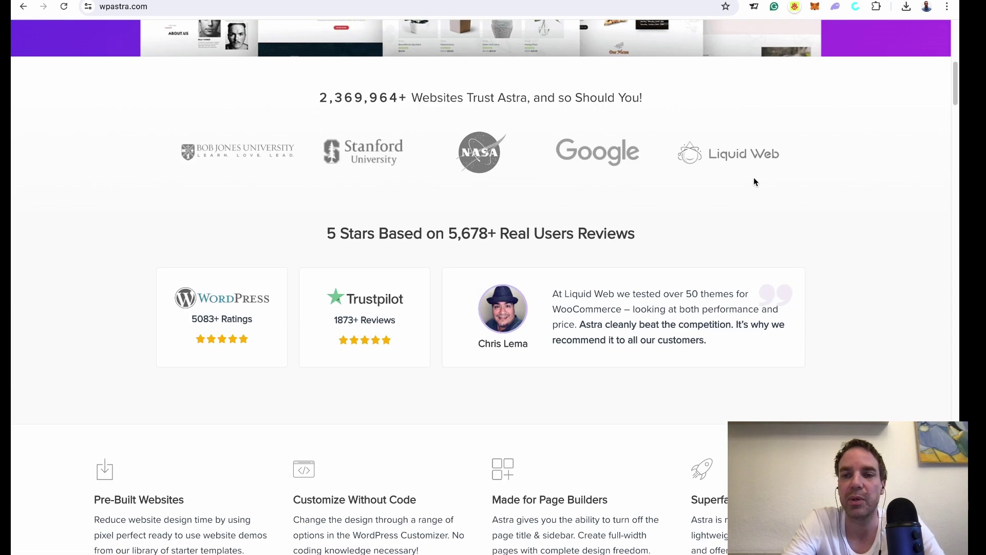
{"action": "scroll", "coordinate": [760, 197], "scroll_direction": "down", "scroll_amount": 10}
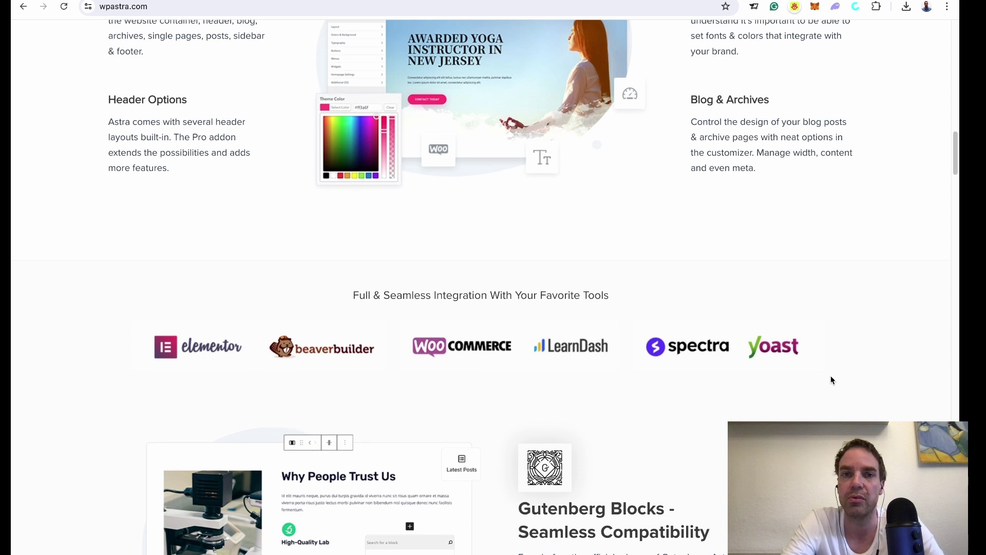
{"action": "scroll", "coordinate": [831, 375], "scroll_direction": "up", "scroll_amount": 20}
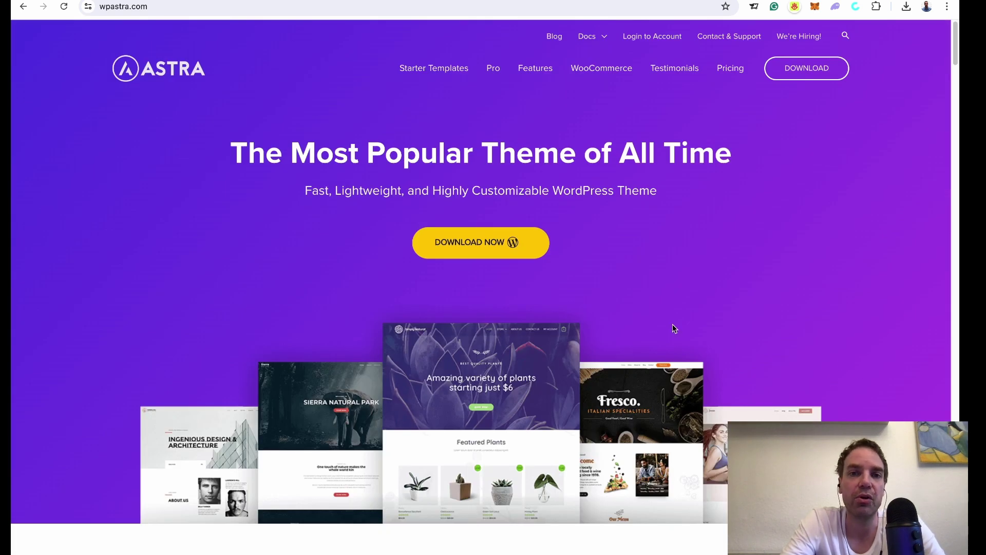
Step: Open Astra's starter templates gallery and look over the first website templates
{"action": "left_click", "coordinate": [433, 72]}
{"action": "scroll", "coordinate": [831, 277], "scroll_direction": "down", "scroll_amount": 3}
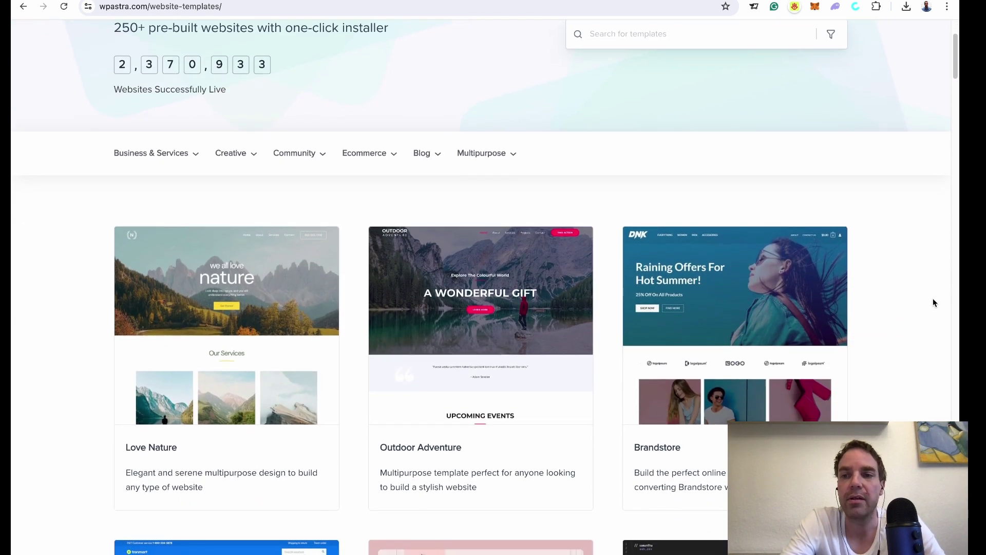
{"action": "scroll", "coordinate": [933, 302], "scroll_direction": "down", "scroll_amount": 1}
{"action": "scroll", "coordinate": [933, 301], "scroll_direction": "down", "scroll_amount": 1}
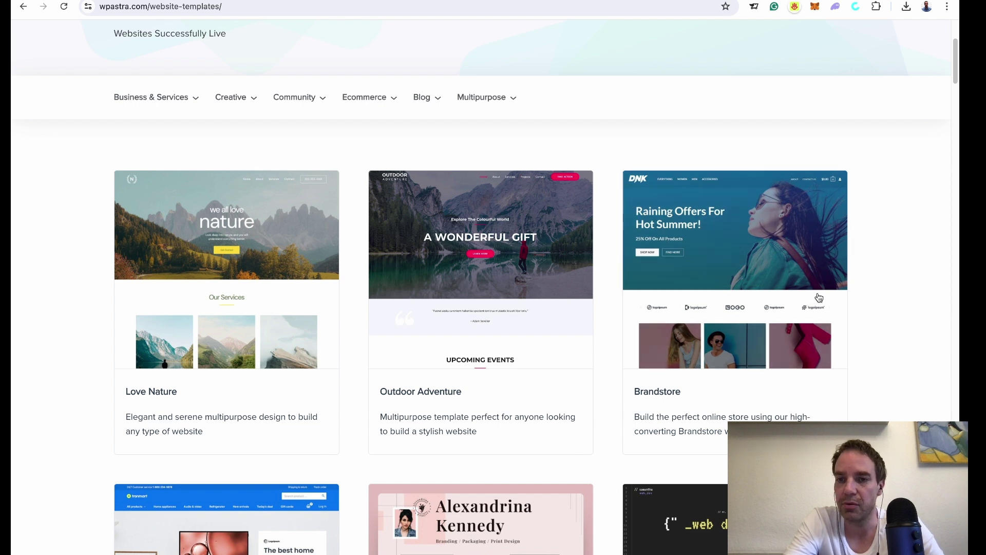
{"action": "mouse_move", "coordinate": [845, 216]}
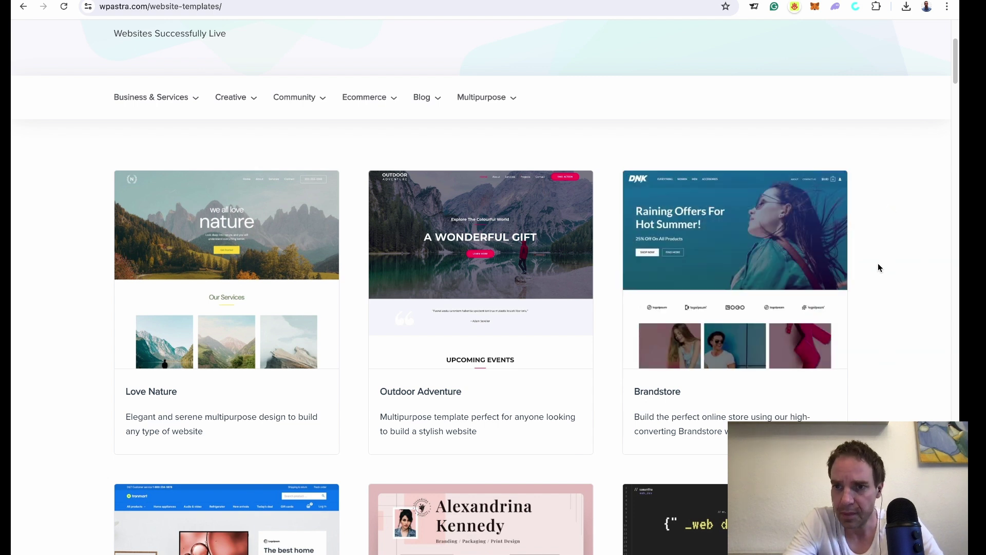
Step: Preview the Brandstore template's demo site down to its featured products, then return to the template gallery
{"action": "left_click", "coordinate": [742, 291]}
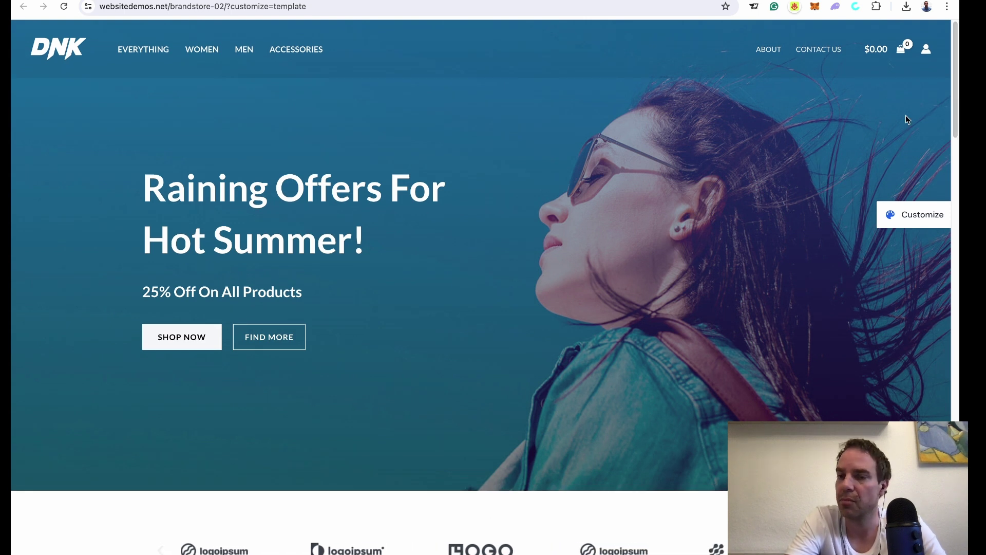
{"action": "left_click_drag", "start_coordinate": [956, 119], "coordinate": [958, 222]}
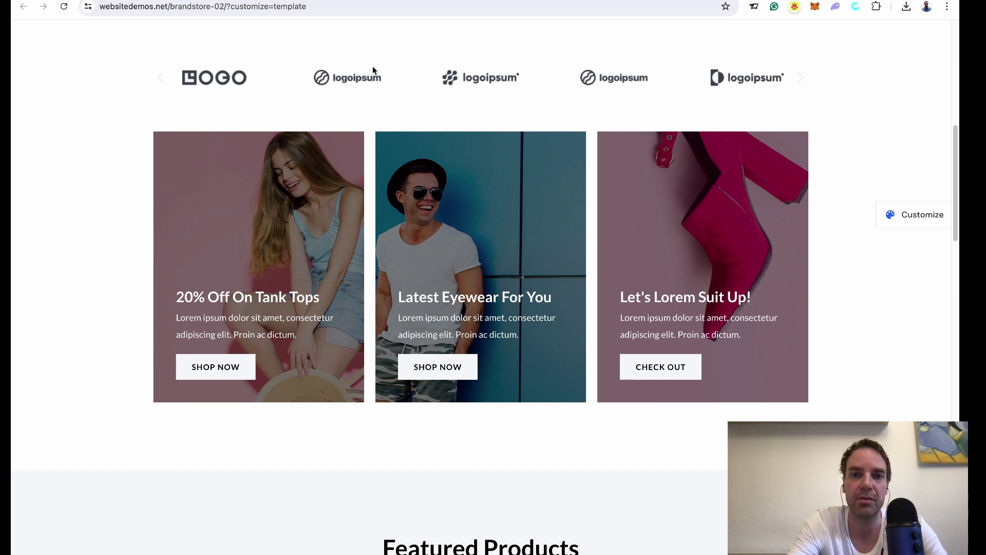
{"action": "left_click_drag", "start_coordinate": [956, 195], "coordinate": [947, 321]}
{"action": "left_click", "coordinate": [947, 322]}
{"action": "scroll", "coordinate": [947, 322], "scroll_direction": "down", "scroll_amount": 2}
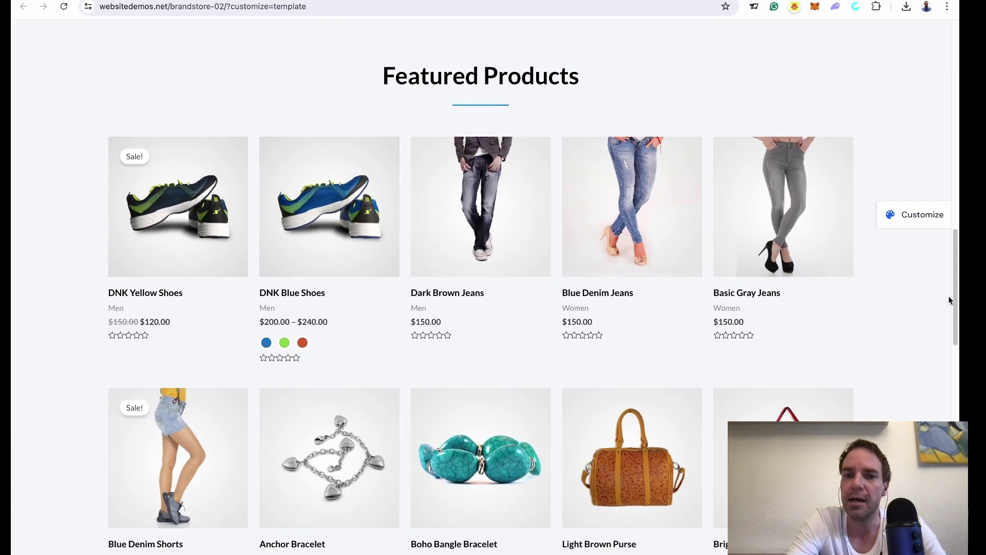
{"action": "key", "text": "super+w"}
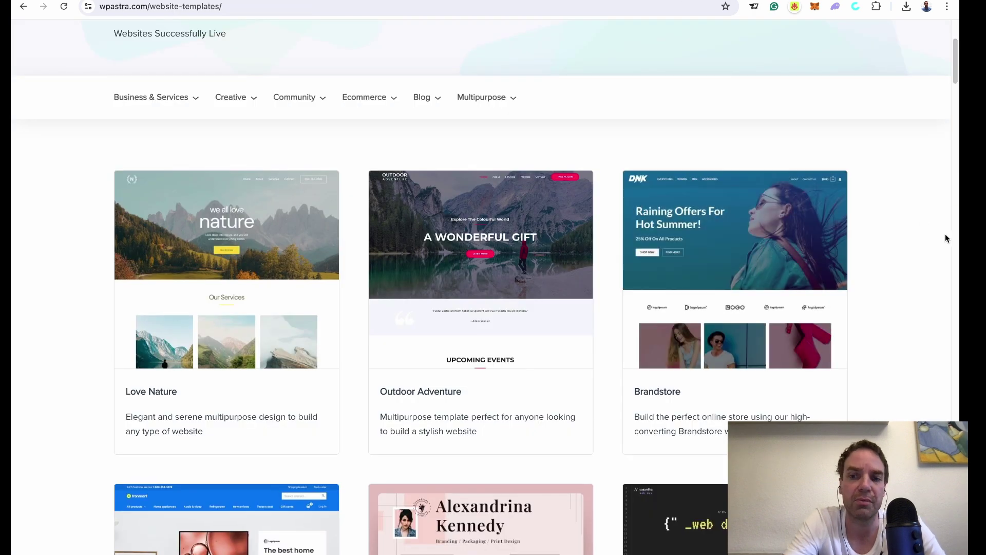
{"action": "mouse_move", "coordinate": [957, 60]}
{"action": "left_mouse_down"}
{"action": "mouse_move", "coordinate": [957, 252]}
{"action": "mouse_move", "coordinate": [958, 72]}
{"action": "left_mouse_up"}
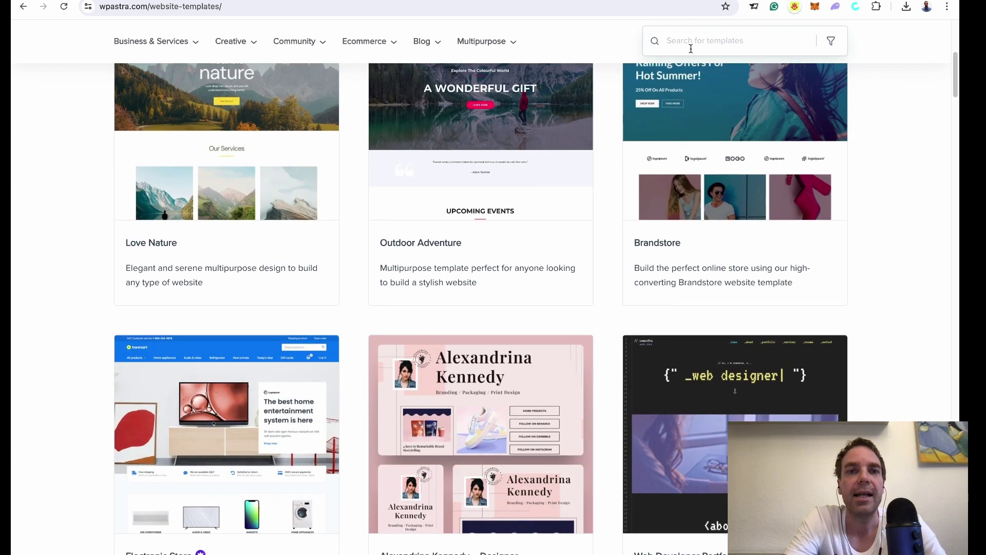
Step: Switch to the WordPress dashboard of the Test 2 site and open its installed themes
{"action": "key", "text": "ctrl+Tab"}
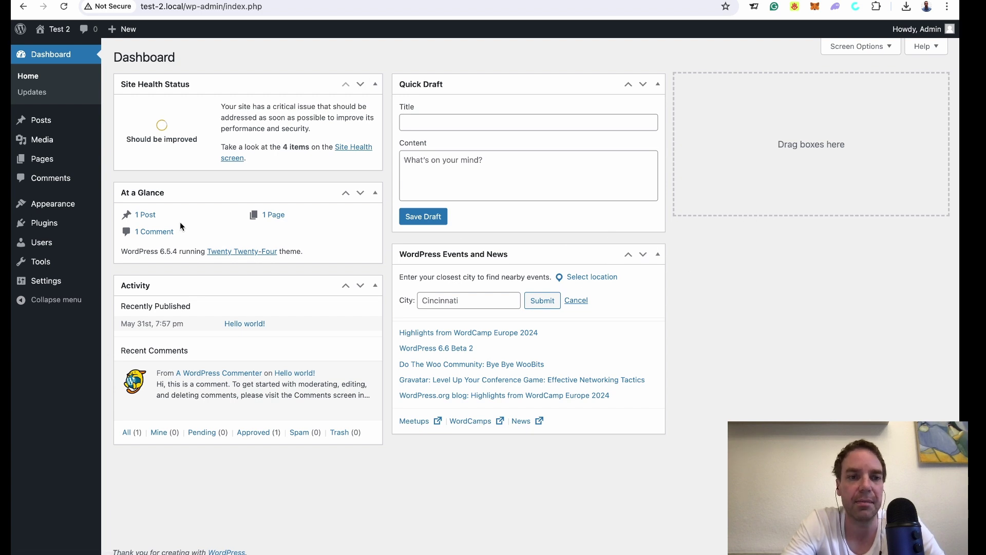
{"action": "mouse_move", "coordinate": [83, 227]}
{"action": "mouse_move", "coordinate": [62, 205]}
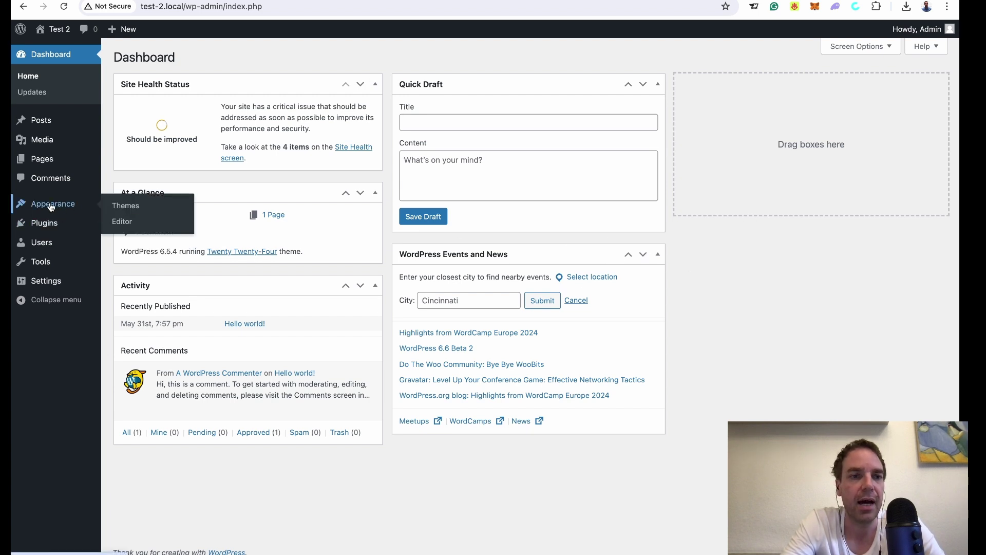
{"action": "left_click", "coordinate": [128, 208]}
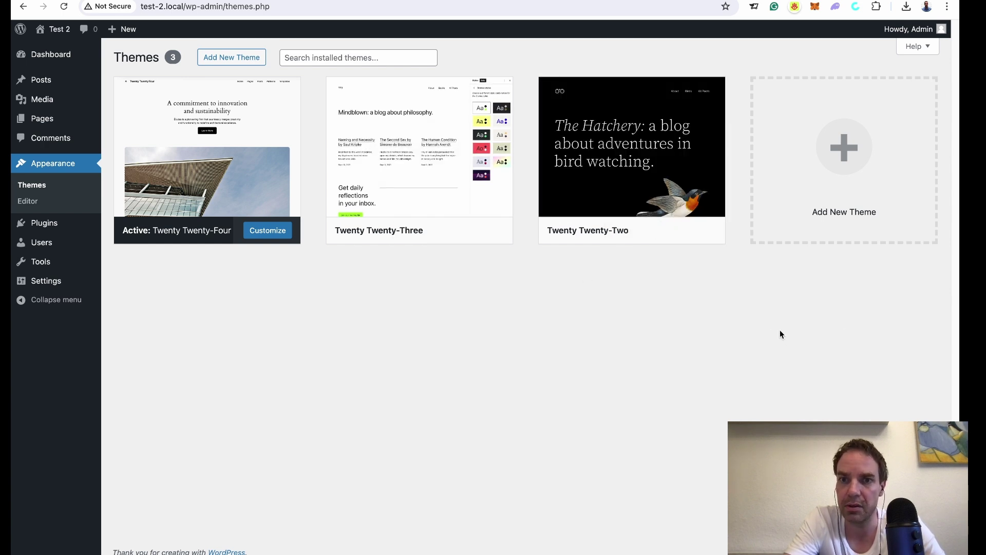
Step: Delete the installed Twenty Twenty-Two theme and confirm the deletion
{"action": "left_click", "coordinate": [653, 191]}
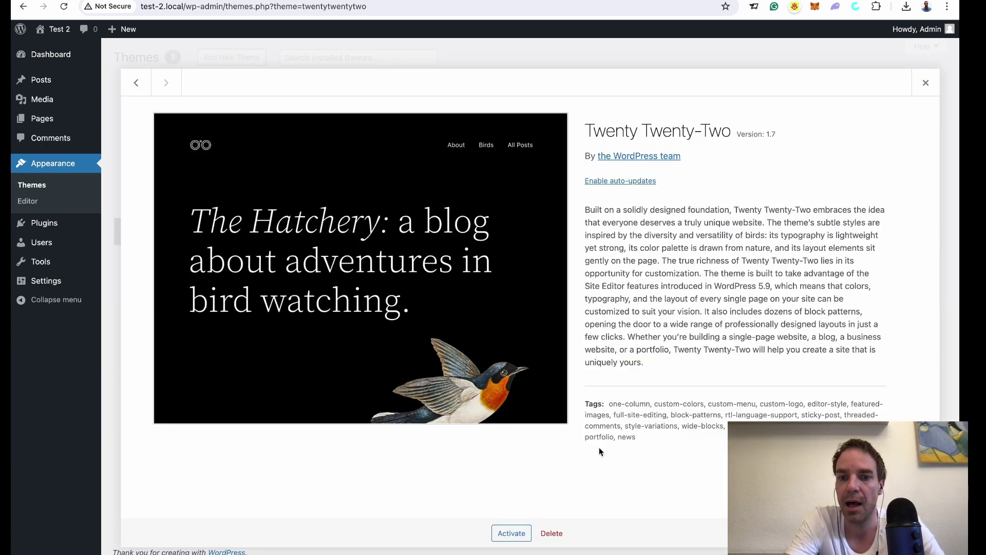
{"action": "left_click", "coordinate": [551, 533]}
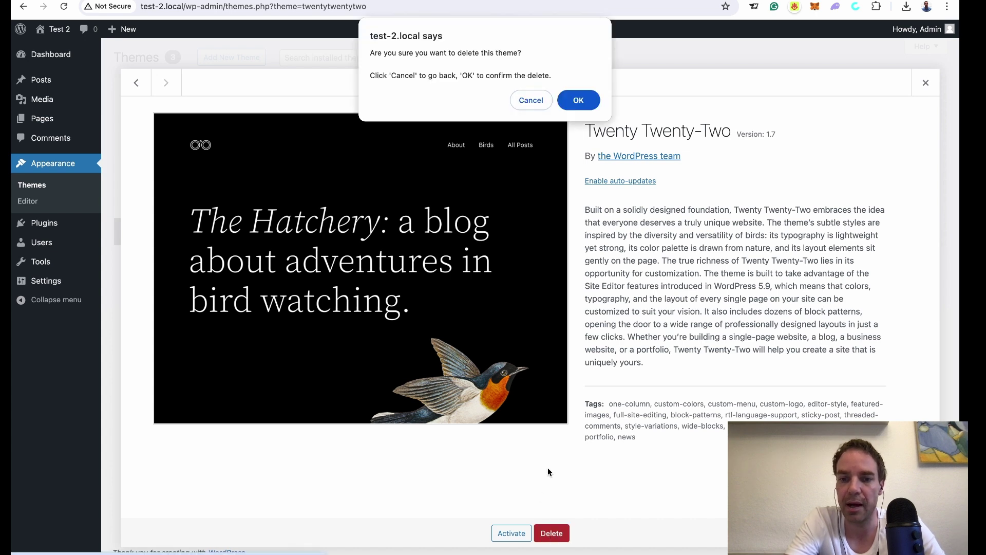
{"action": "left_click", "coordinate": [593, 100]}
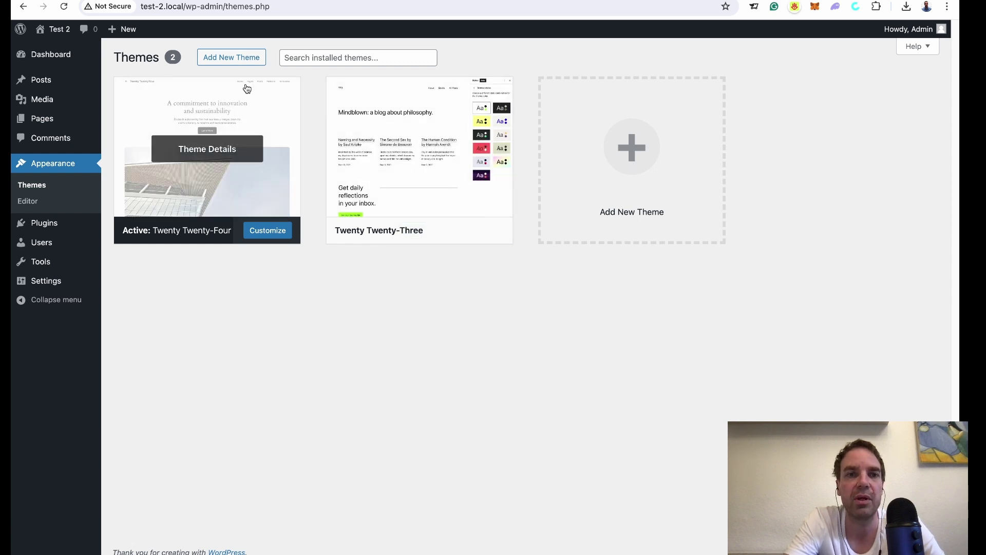
Step: Browse the popular themes available to add, and install and activate the Astra theme
{"action": "left_click", "coordinate": [238, 63]}
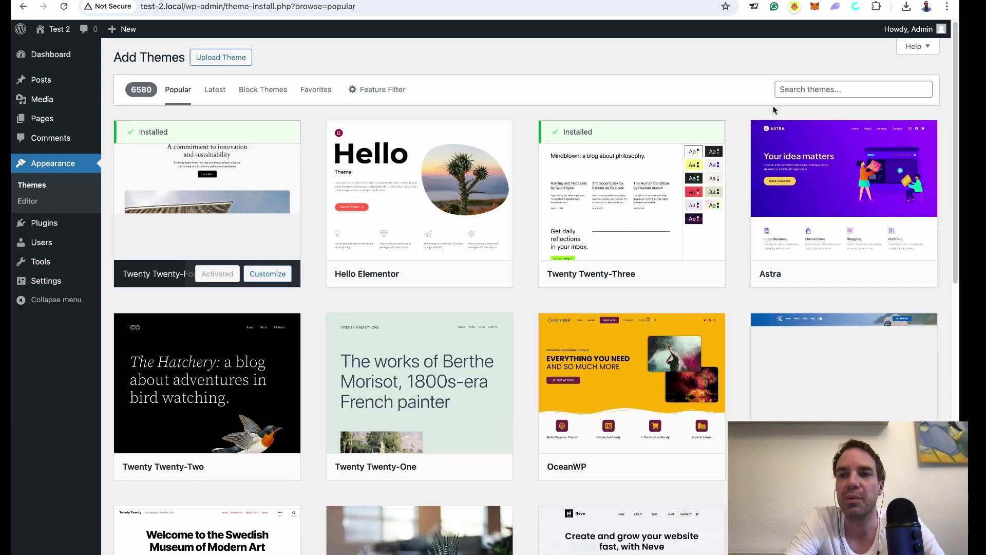
{"action": "scroll", "coordinate": [957, 85], "scroll_direction": "down", "scroll_amount": 18}
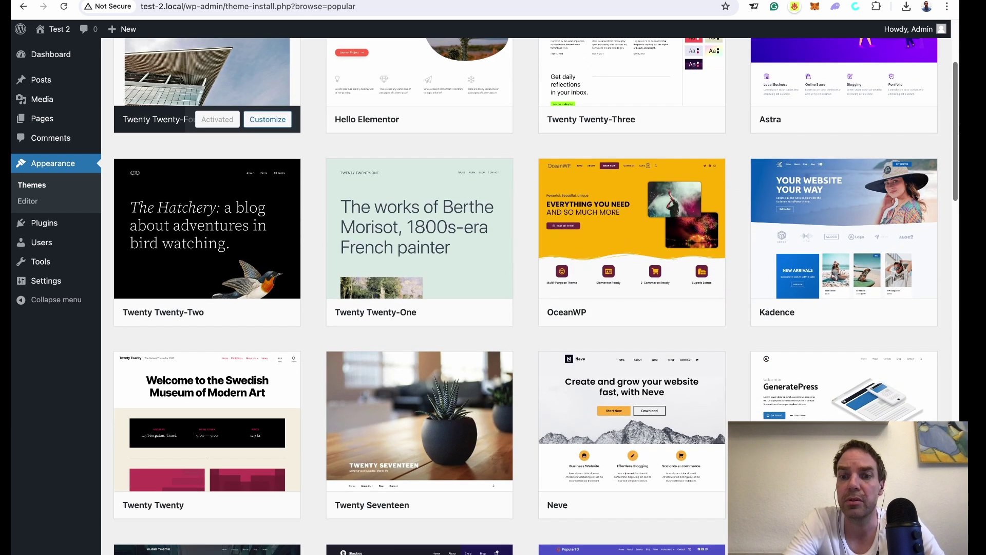
{"action": "scroll", "coordinate": [526, 288], "scroll_direction": "down", "scroll_amount": 20}
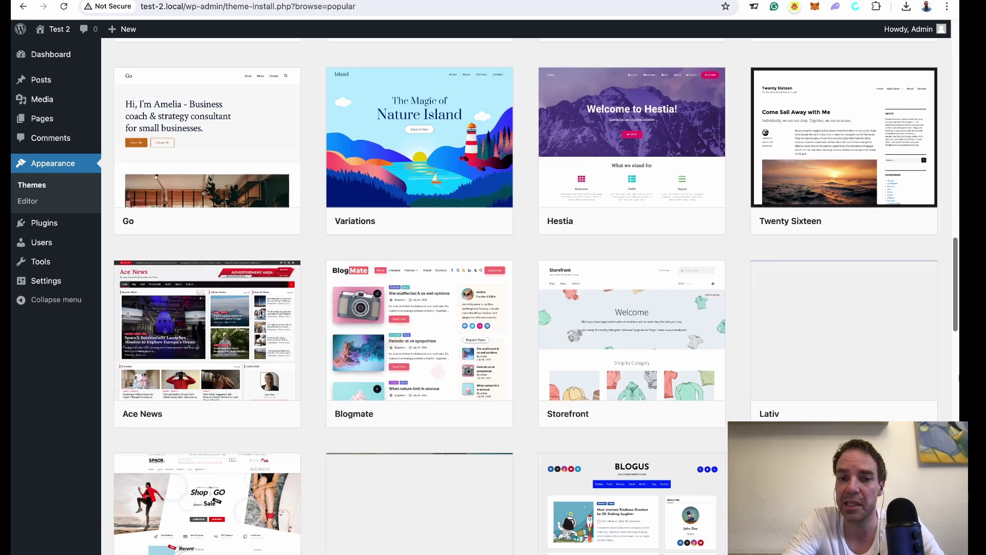
{"action": "scroll", "coordinate": [526, 288], "scroll_direction": "down", "scroll_amount": 6}
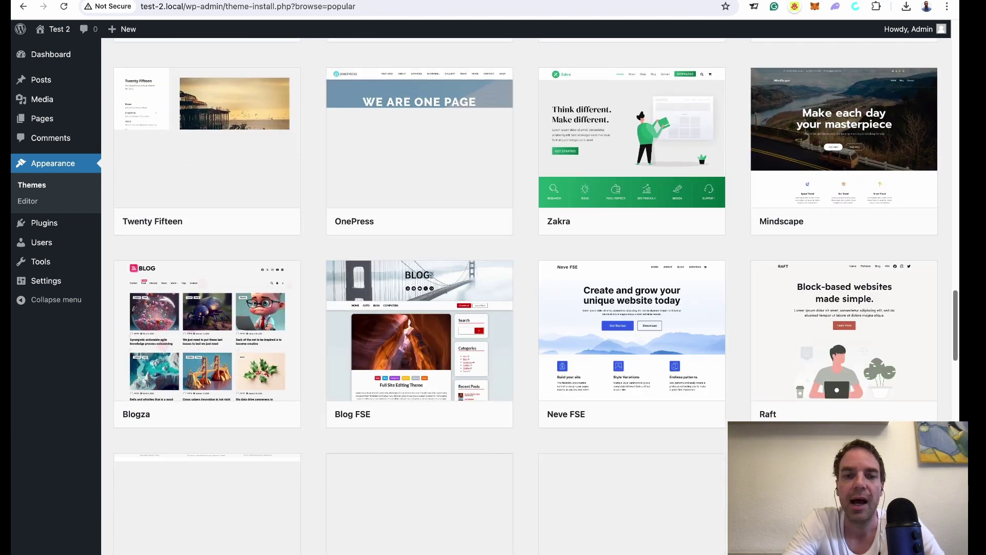
{"action": "scroll", "coordinate": [948, 352], "scroll_direction": "down", "scroll_amount": 4}
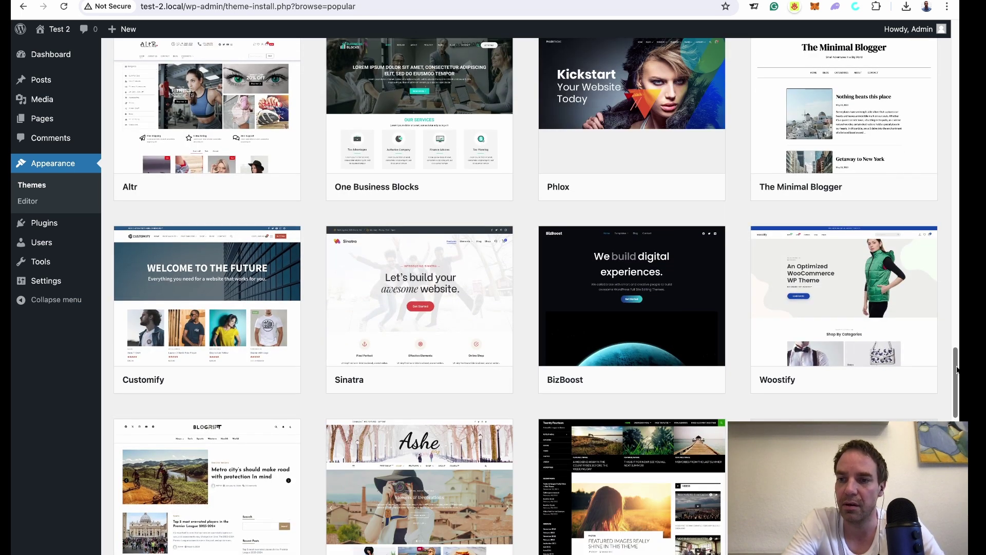
{"action": "scroll", "coordinate": [948, 352], "scroll_direction": "down", "scroll_amount": 20}
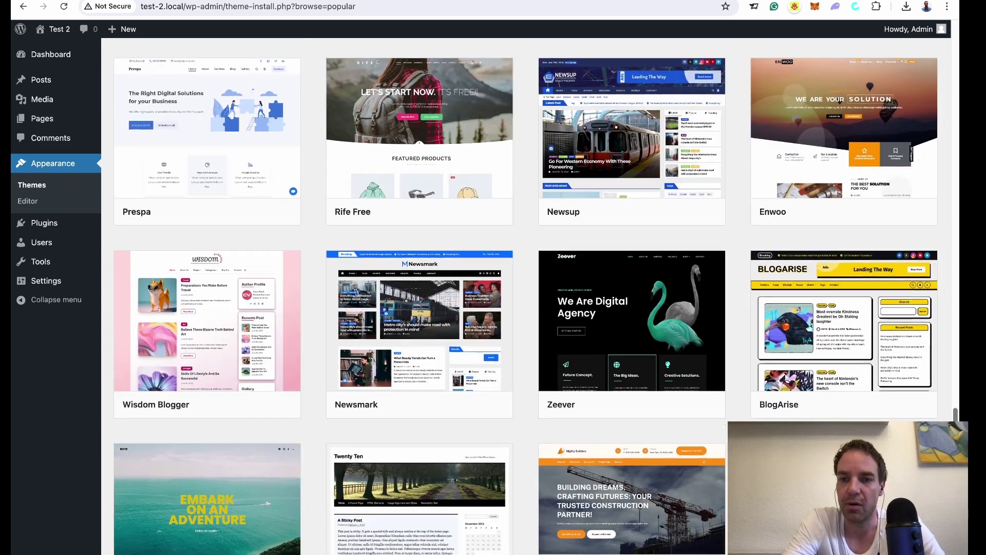
{"action": "scroll", "coordinate": [958, 124], "scroll_direction": "up", "scroll_amount": 20}
{"action": "scroll", "coordinate": [958, 124], "scroll_direction": "up", "scroll_amount": 1}
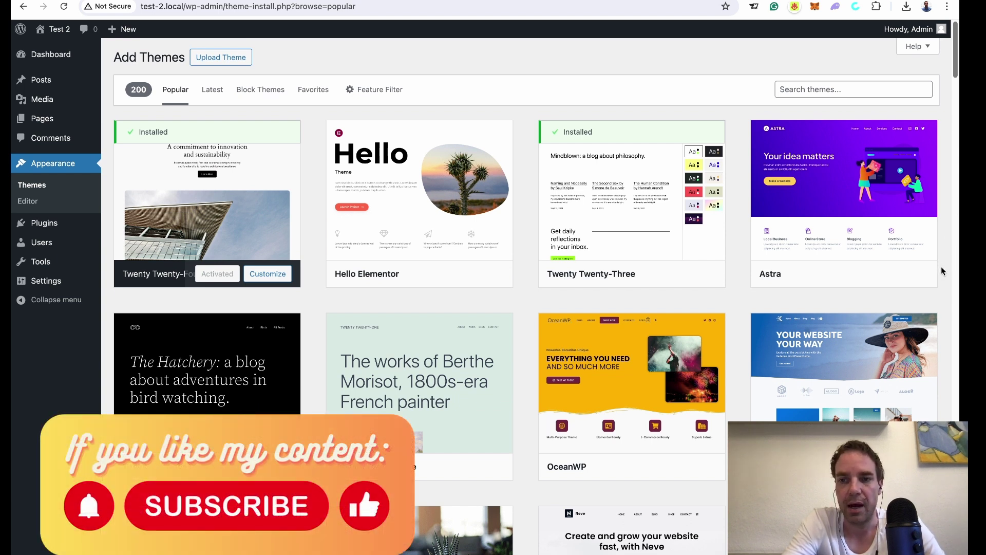
{"action": "mouse_move", "coordinate": [876, 211]}
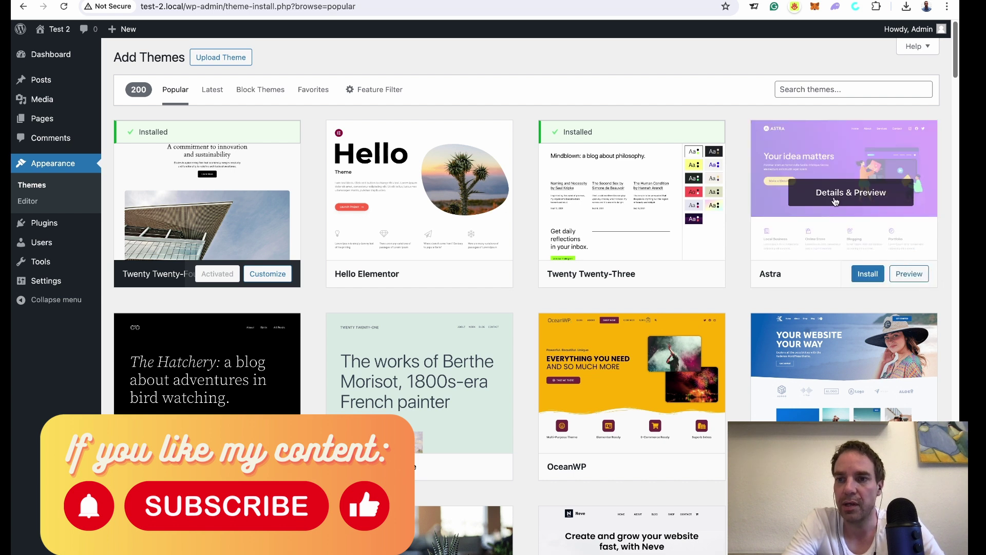
{"action": "left_click", "coordinate": [868, 277]}
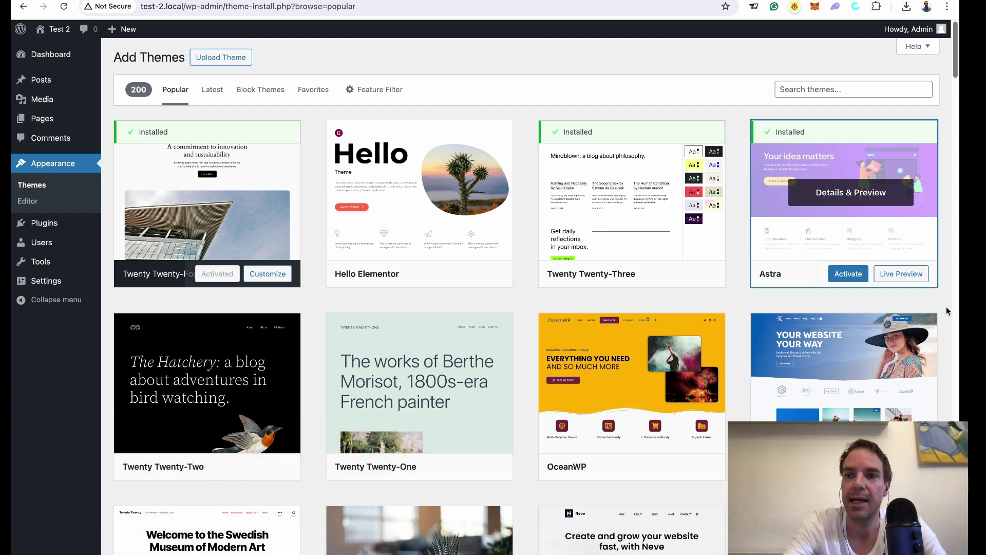
{"action": "left_click", "coordinate": [849, 281]}
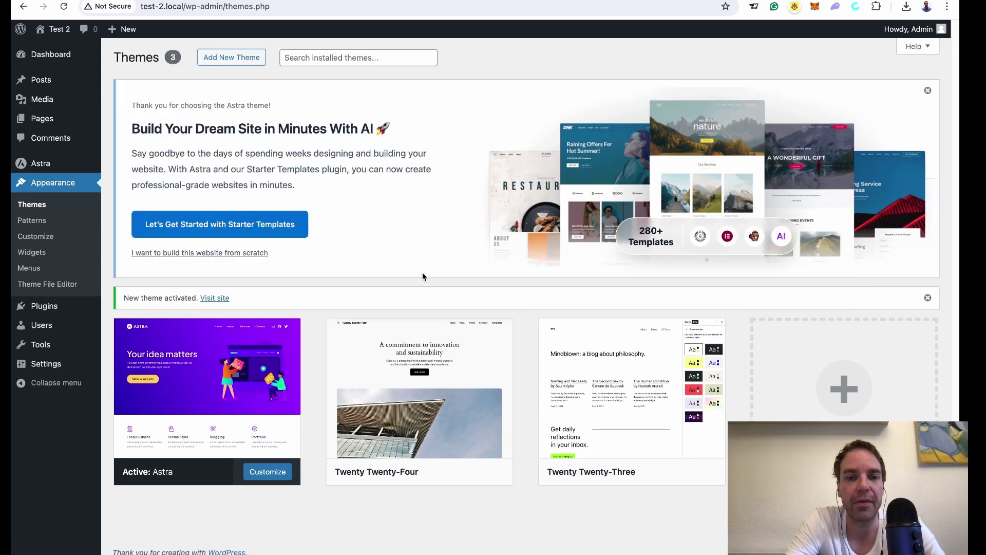
Step: Get started with Astra's Starter Templates, choose to build with classic templates, and dismiss the AI builder offer
{"action": "mouse_move", "coordinate": [702, 377]}
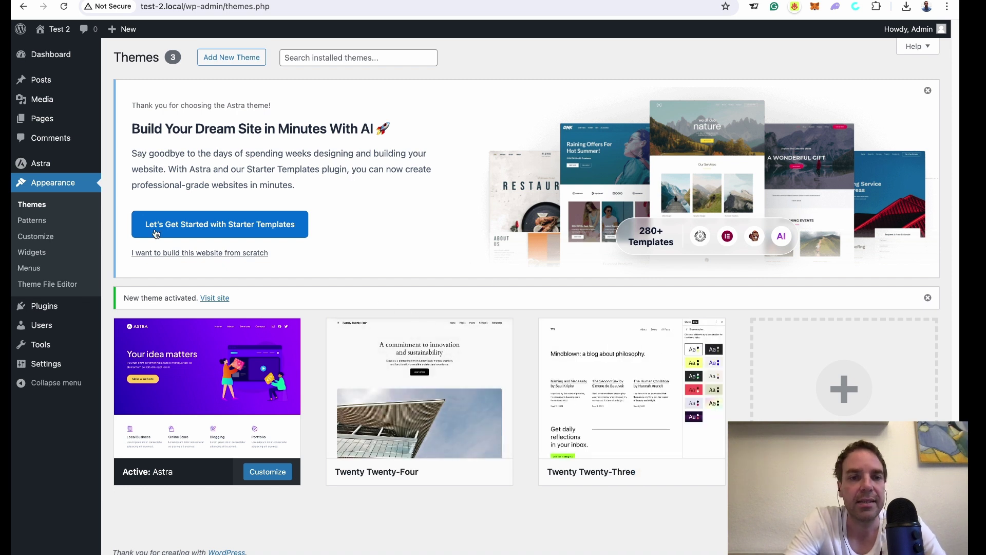
{"action": "left_click", "coordinate": [276, 226]}
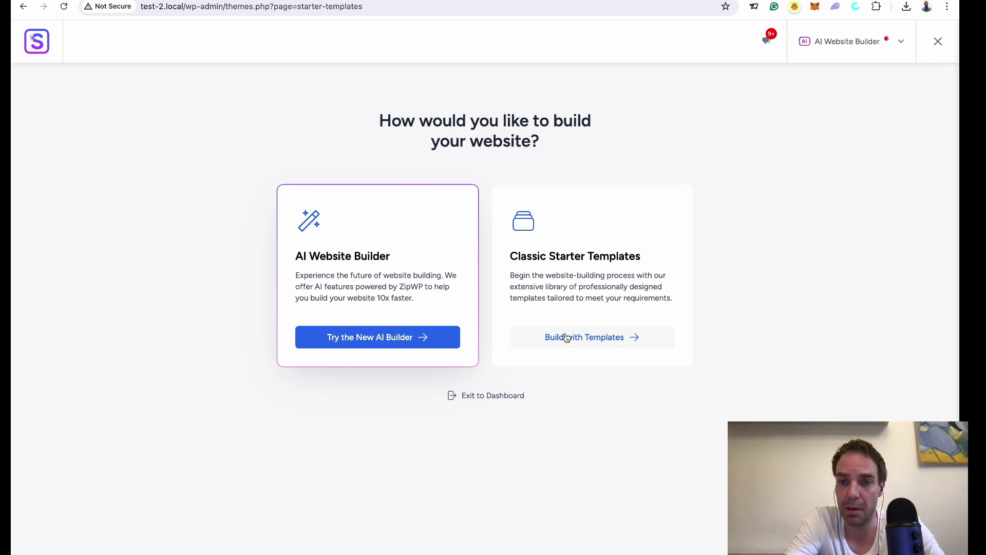
{"action": "left_click", "coordinate": [591, 342]}
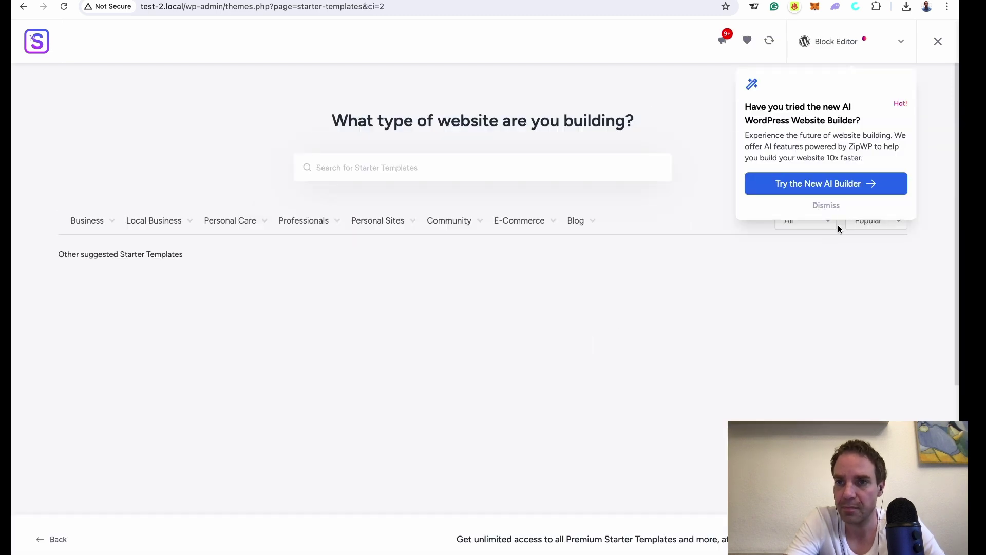
{"action": "left_click", "coordinate": [831, 207]}
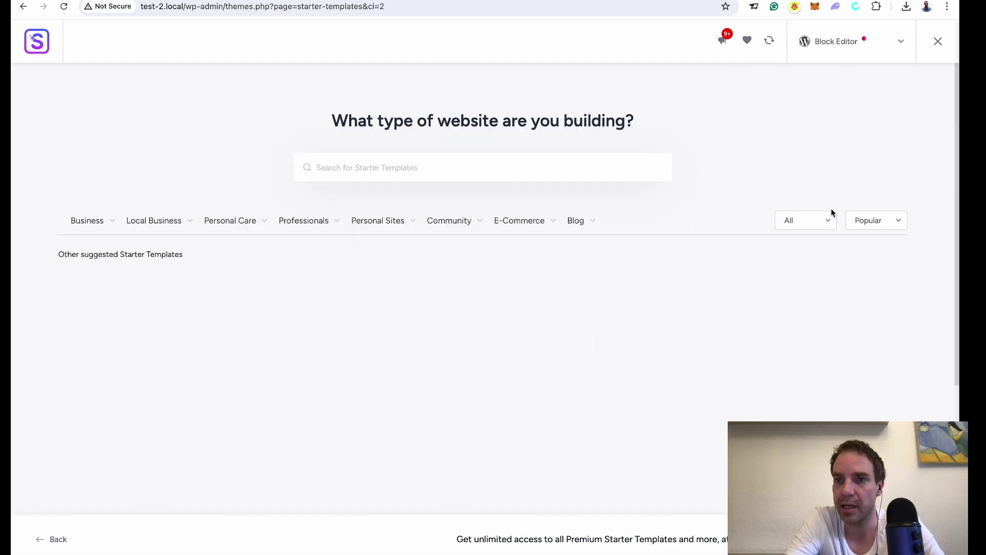
Step: Search the starter templates for "Business" and switch the page builder from Block Editor to Elementor
{"action": "type", "text": "Business"}
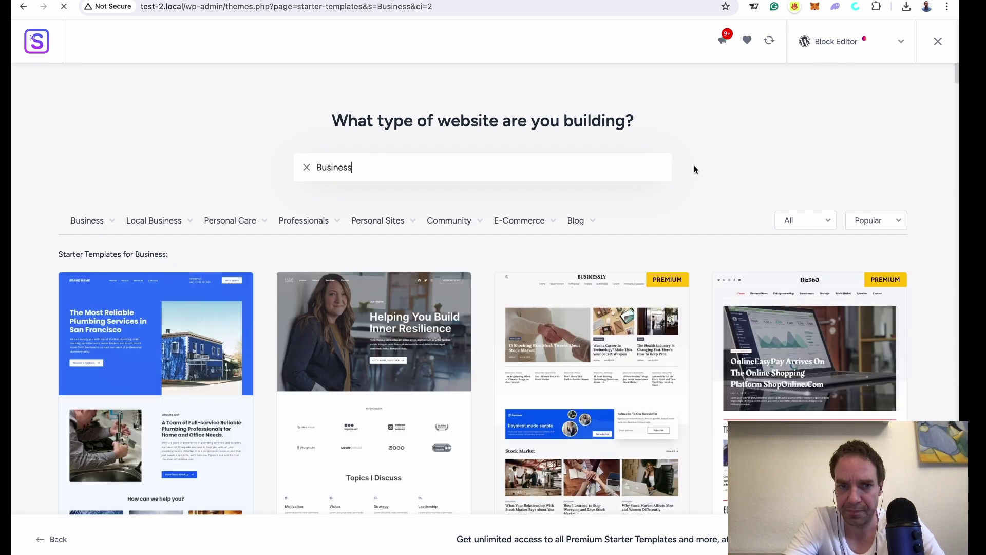
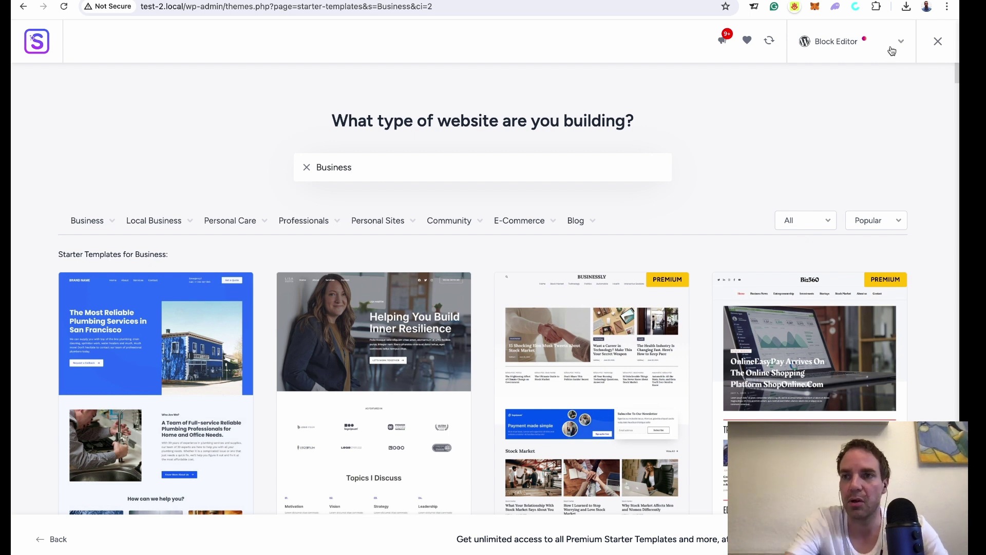
{"action": "left_click", "coordinate": [896, 42]}
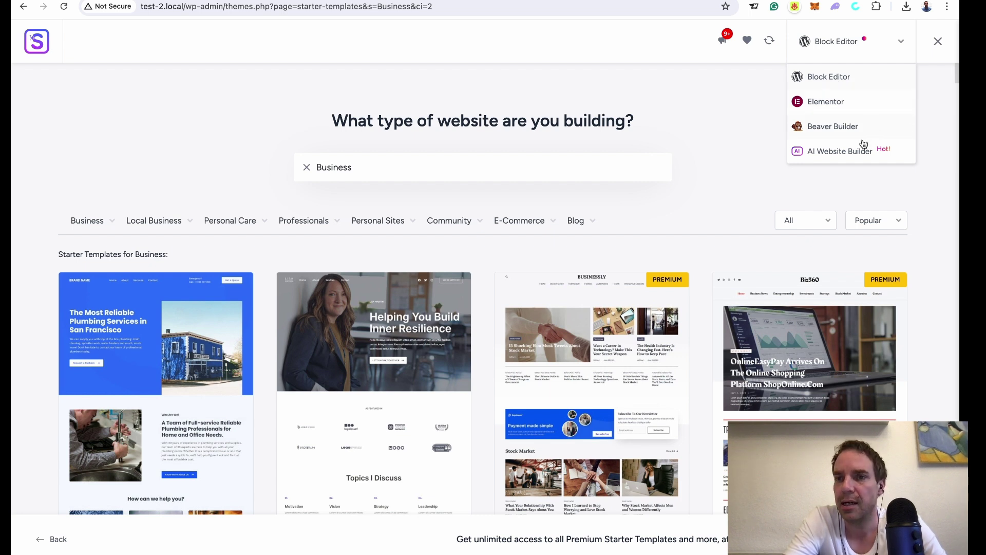
{"action": "left_click", "coordinate": [826, 102]}
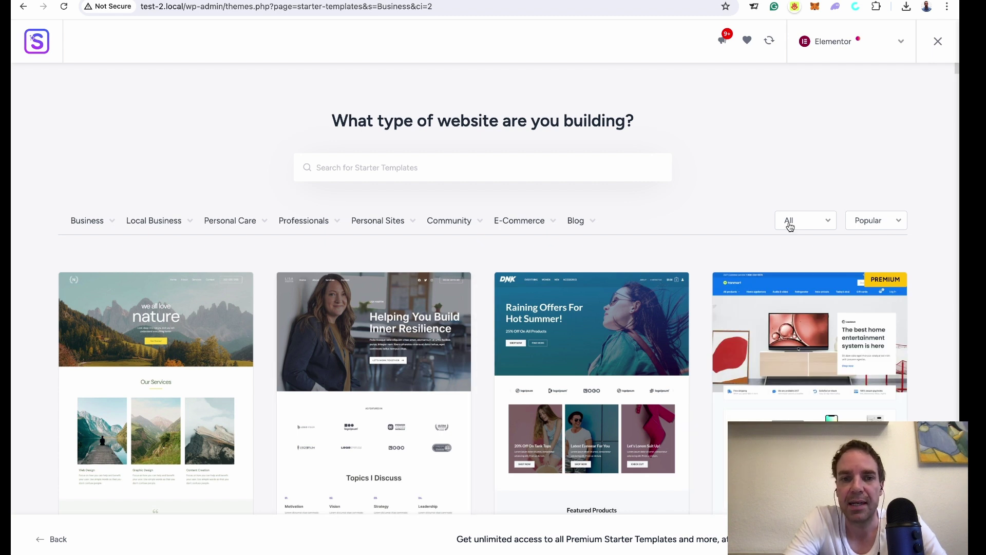
Step: Browse the Elementor starter templates, comparing the free and premium designs to find a suitable one
{"action": "scroll", "coordinate": [918, 216], "scroll_direction": "down", "scroll_amount": 10}
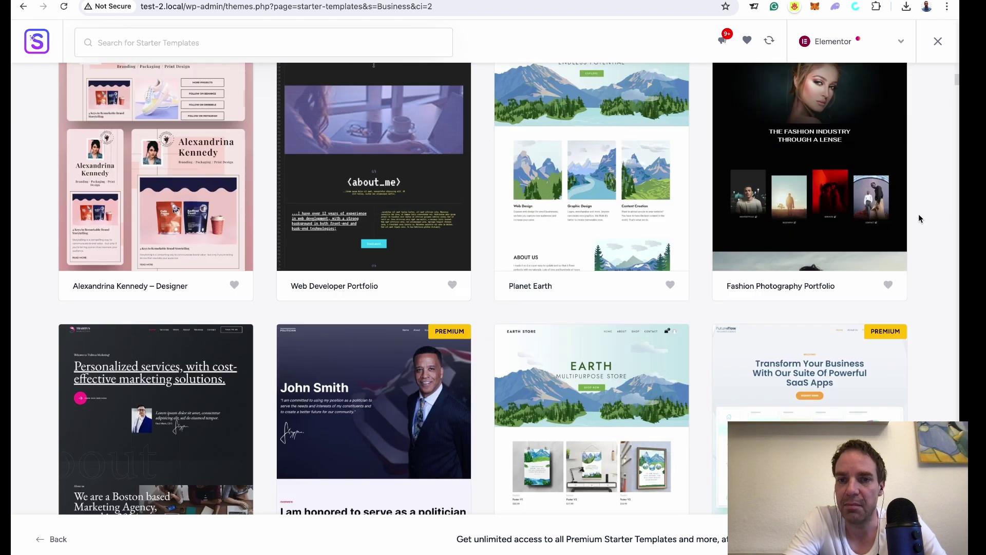
{"action": "scroll", "coordinate": [918, 215], "scroll_direction": "up", "scroll_amount": 7}
{"action": "scroll", "coordinate": [918, 214], "scroll_direction": "up", "scroll_amount": 1}
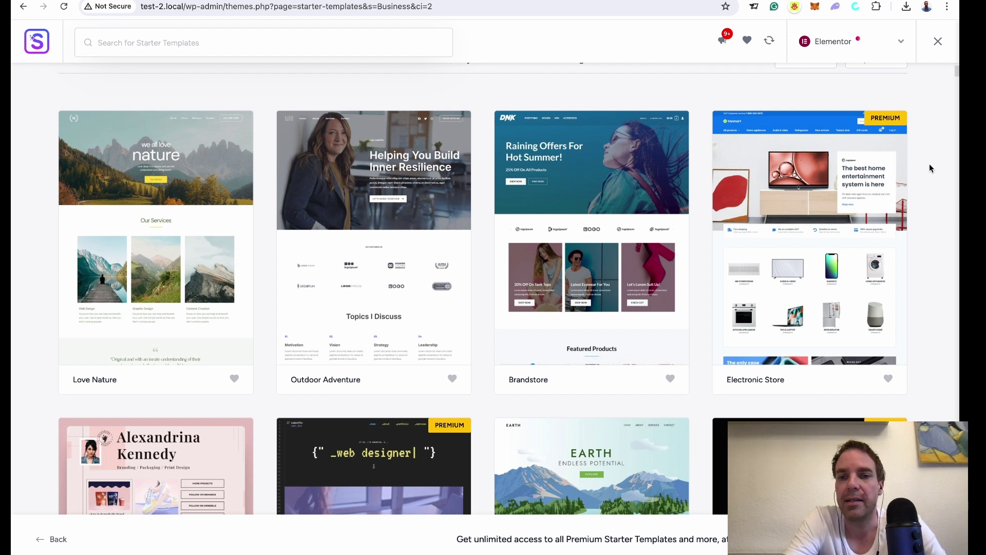
{"action": "scroll", "coordinate": [931, 168], "scroll_direction": "down", "scroll_amount": 2}
{"action": "scroll", "coordinate": [938, 129], "scroll_direction": "down", "scroll_amount": 3}
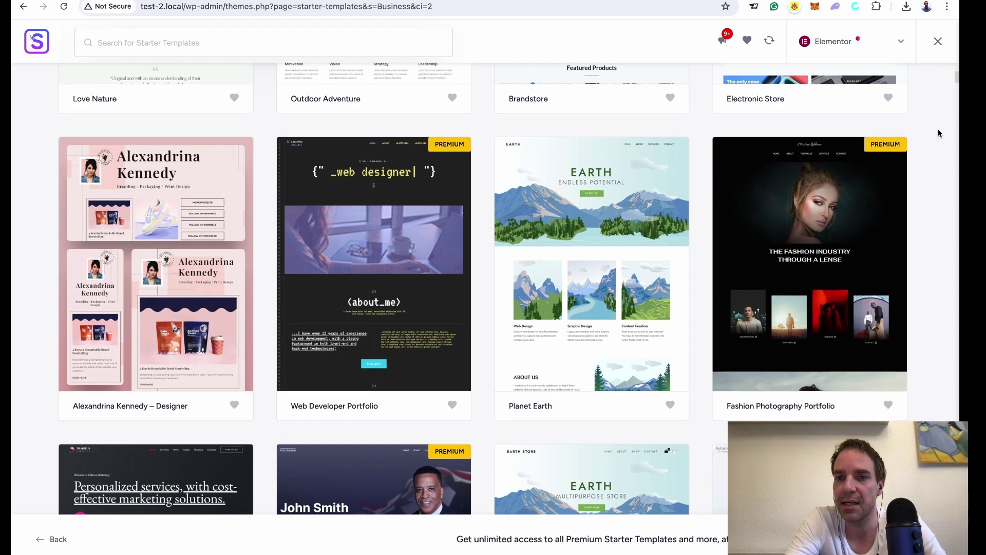
{"action": "scroll", "coordinate": [939, 134], "scroll_direction": "up", "scroll_amount": 5}
{"action": "scroll", "coordinate": [939, 134], "scroll_direction": "down", "scroll_amount": 2}
{"action": "scroll", "coordinate": [939, 133], "scroll_direction": "down", "scroll_amount": 8}
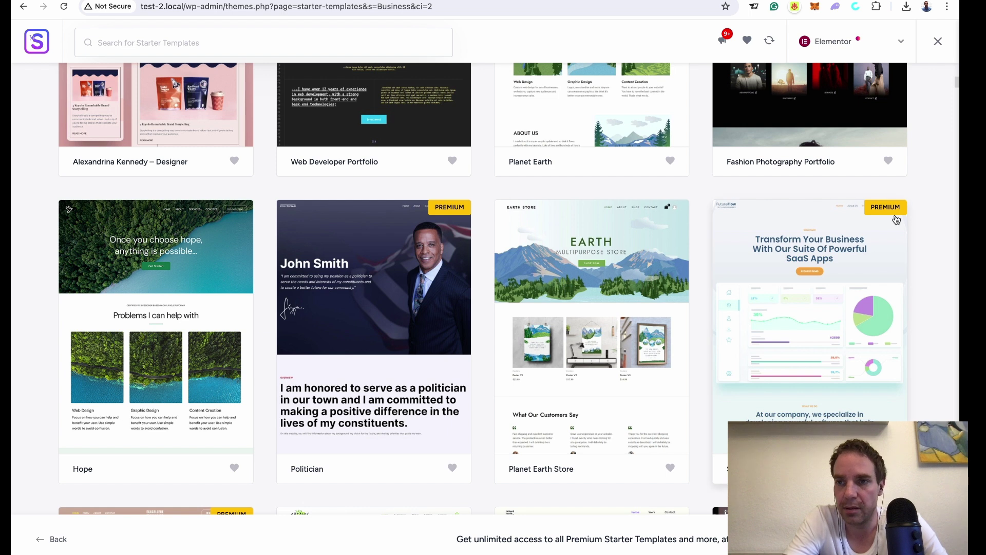
{"action": "scroll", "coordinate": [936, 207], "scroll_direction": "down", "scroll_amount": 10}
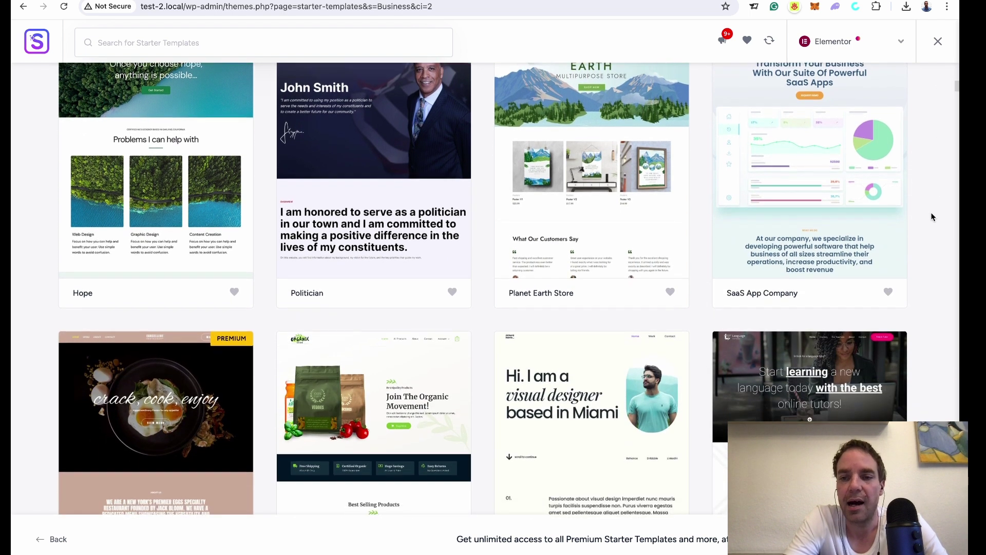
{"action": "scroll", "coordinate": [933, 205], "scroll_direction": "up", "scroll_amount": 2}
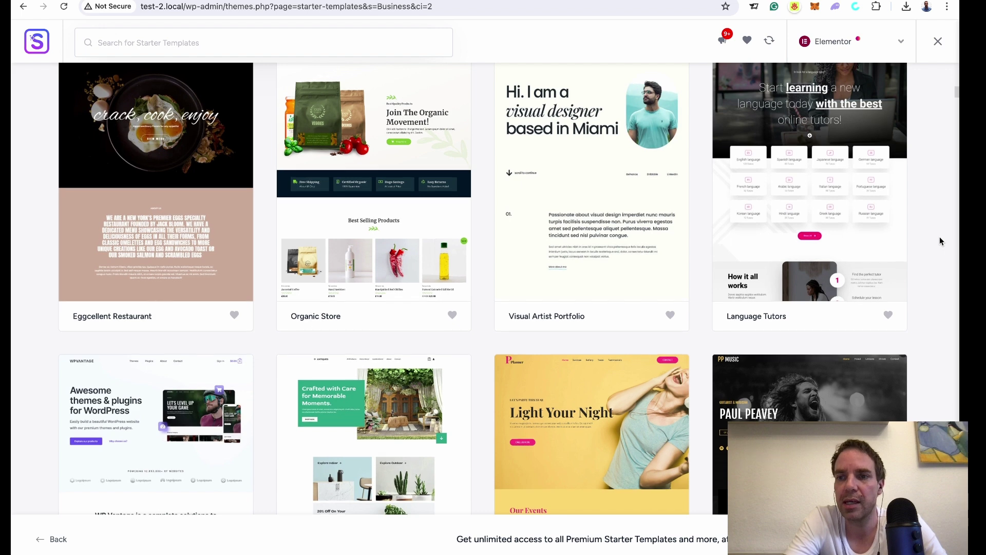
{"action": "scroll", "coordinate": [939, 238], "scroll_direction": "down", "scroll_amount": 2}
{"action": "scroll", "coordinate": [938, 238], "scroll_direction": "down", "scroll_amount": 3}
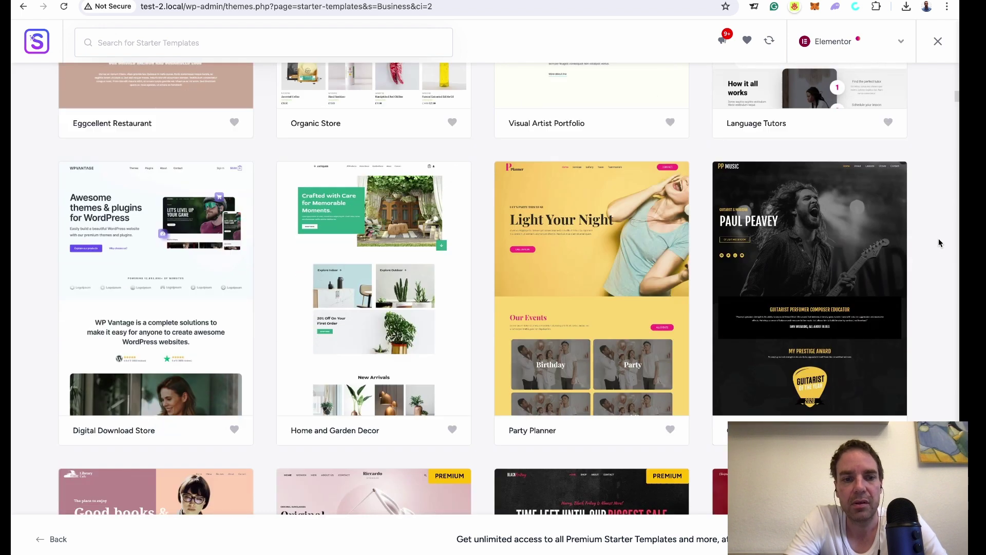
{"action": "scroll", "coordinate": [938, 239], "scroll_direction": "down", "scroll_amount": 11}
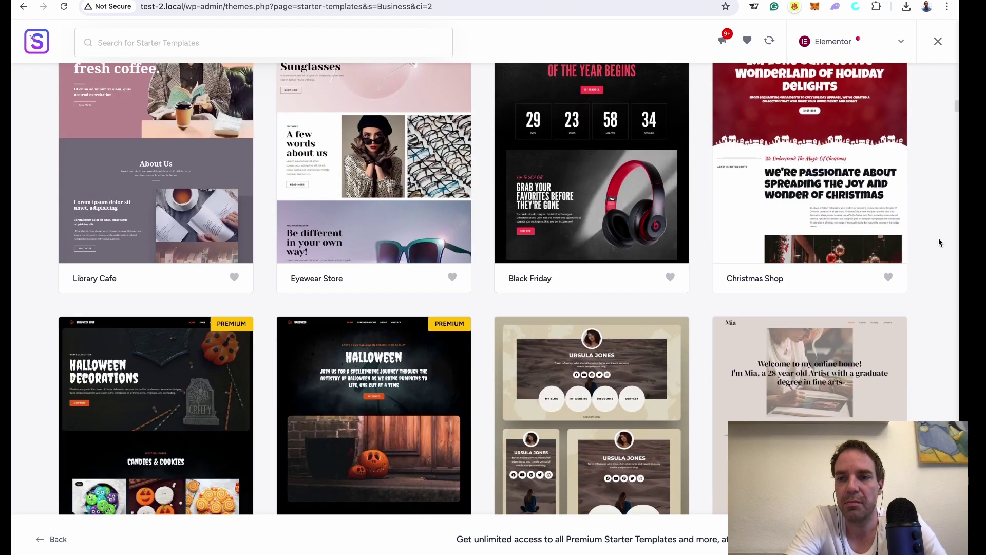
{"action": "scroll", "coordinate": [938, 238], "scroll_direction": "down", "scroll_amount": 11}
{"action": "scroll", "coordinate": [938, 238], "scroll_direction": "up", "scroll_amount": 7}
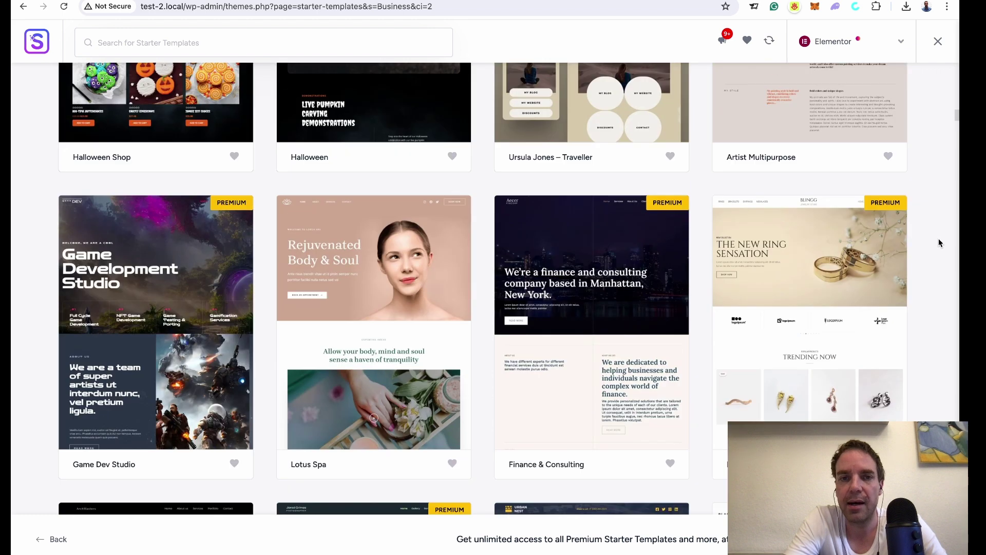
{"action": "scroll", "coordinate": [939, 239], "scroll_direction": "down", "scroll_amount": 2}
{"action": "scroll", "coordinate": [939, 239], "scroll_direction": "down", "scroll_amount": 2}
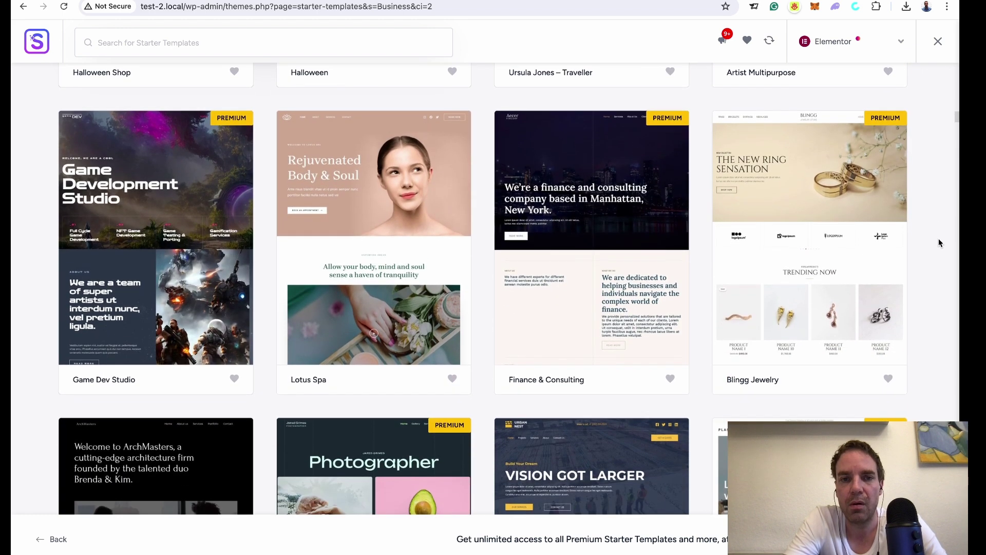
{"action": "scroll", "coordinate": [938, 239], "scroll_direction": "down", "scroll_amount": 12}
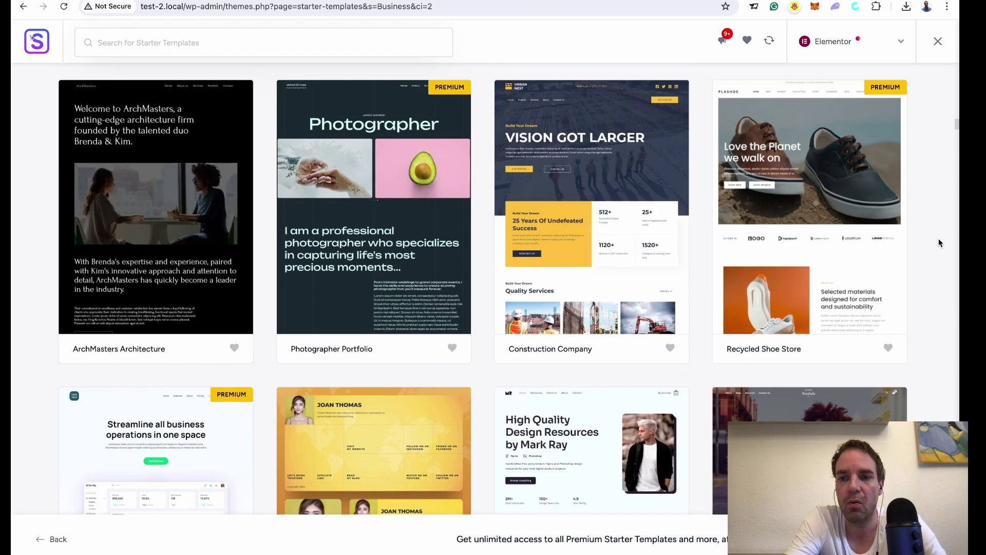
{"action": "scroll", "coordinate": [939, 239], "scroll_direction": "down", "scroll_amount": 8}
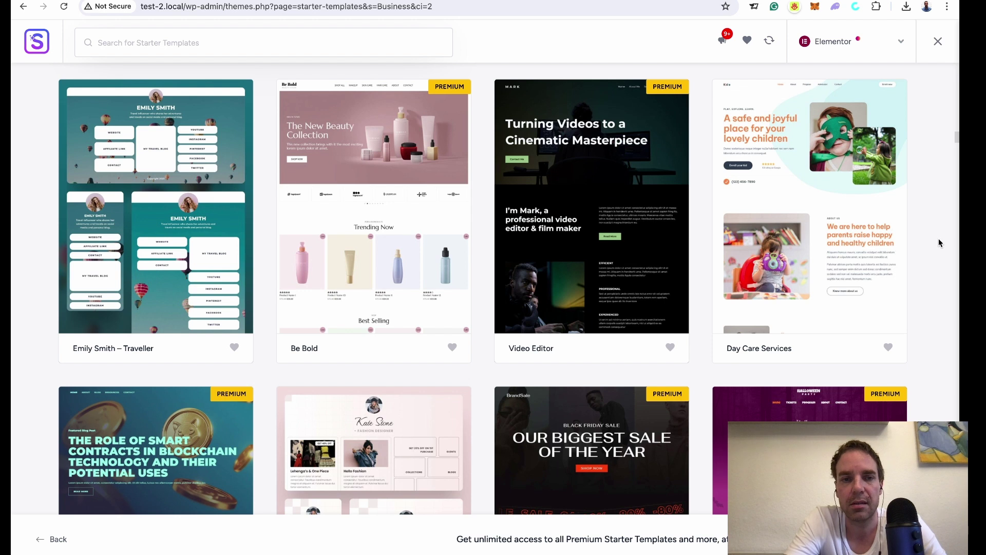
{"action": "scroll", "coordinate": [938, 238], "scroll_direction": "down", "scroll_amount": 5}
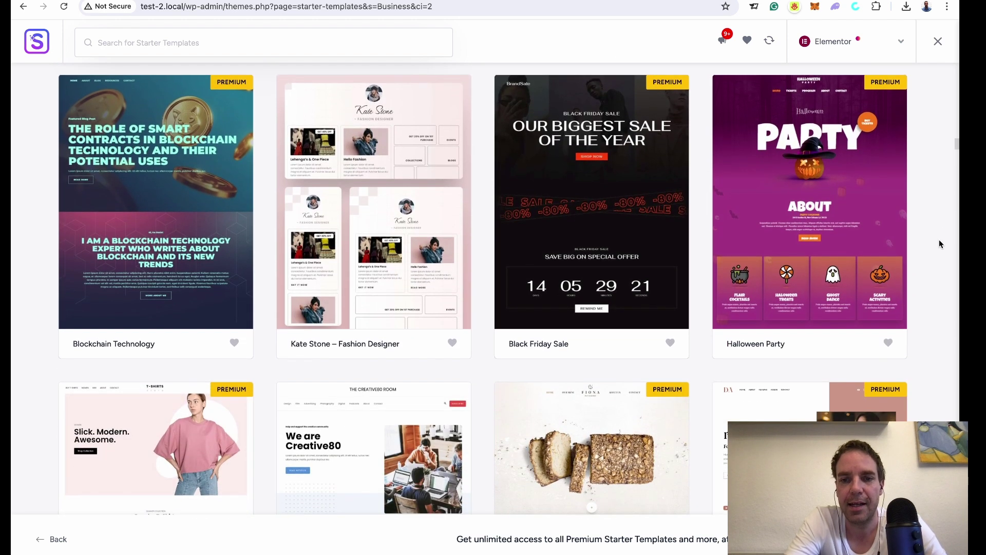
{"action": "scroll", "coordinate": [939, 239], "scroll_direction": "down", "scroll_amount": 2}
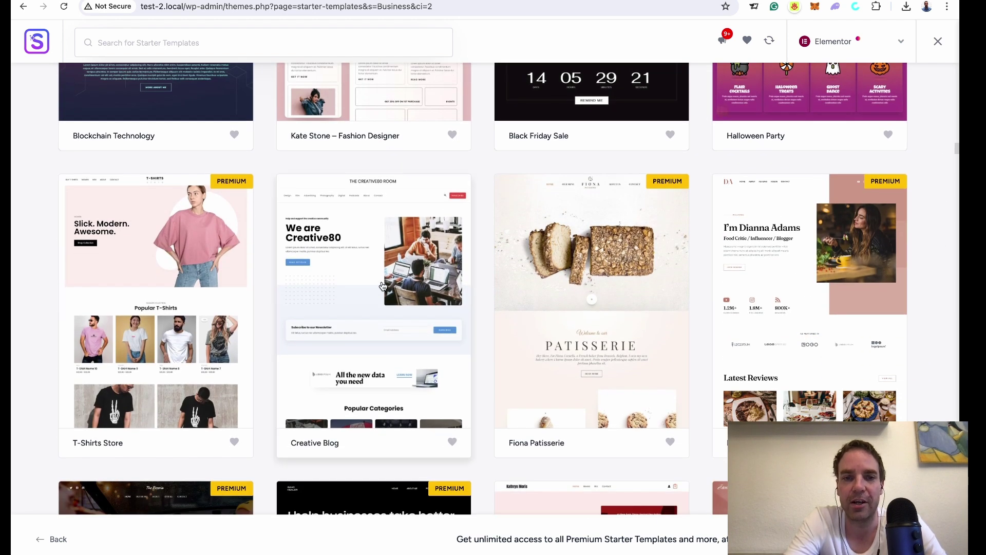
Step: Select the Creative Blog starter template and look over its full preview page
{"action": "left_click", "coordinate": [386, 313]}
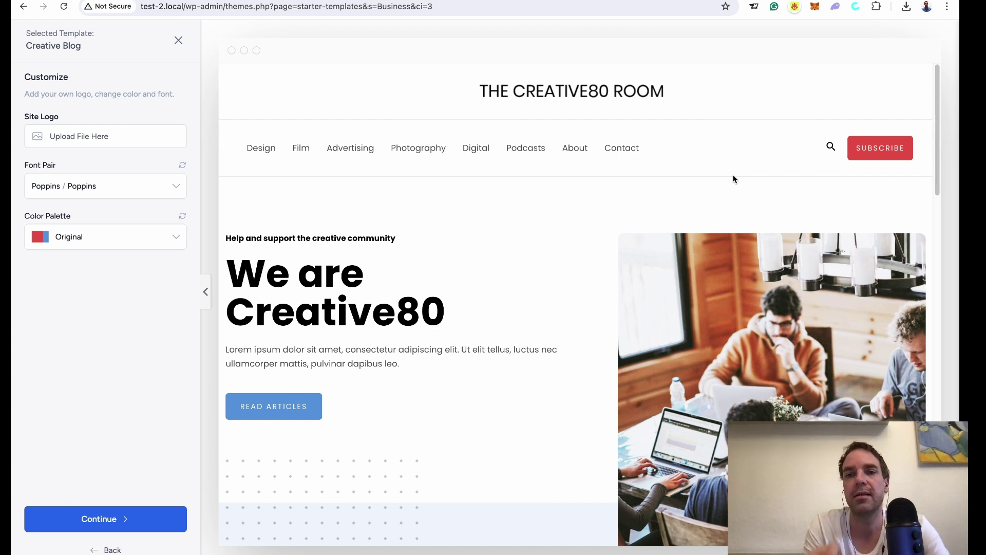
{"action": "scroll", "coordinate": [707, 184], "scroll_direction": "down", "scroll_amount": 1}
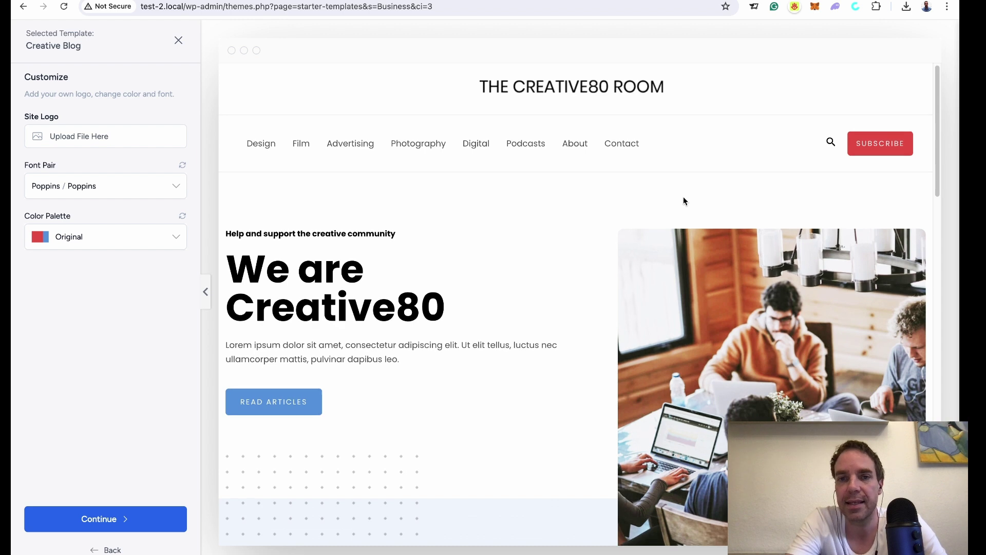
{"action": "scroll", "coordinate": [684, 200], "scroll_direction": "down", "scroll_amount": 12}
{"action": "scroll", "coordinate": [683, 200], "scroll_direction": "up", "scroll_amount": 13}
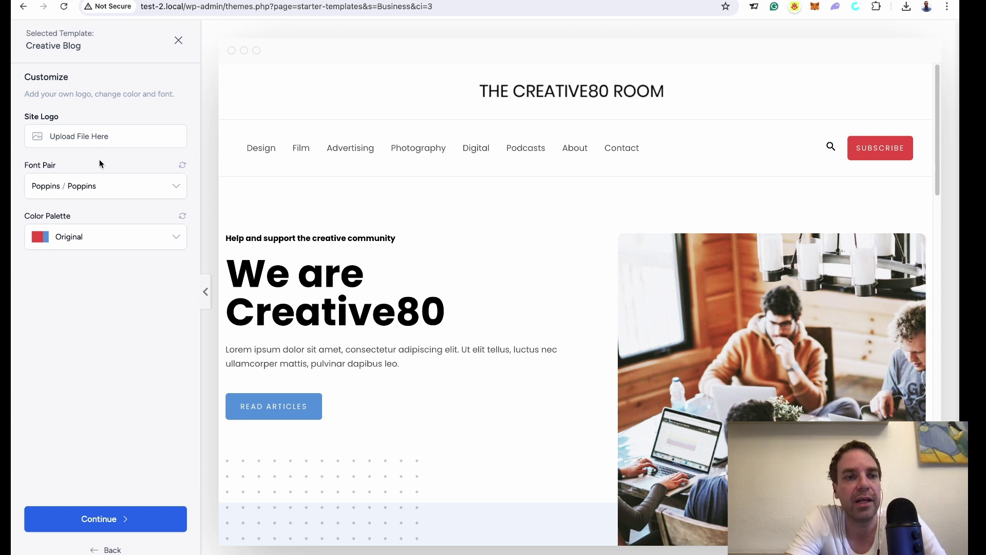
Step: Review the font pair and color palette choices offered for the Creative Blog template
{"action": "left_click", "coordinate": [174, 186]}
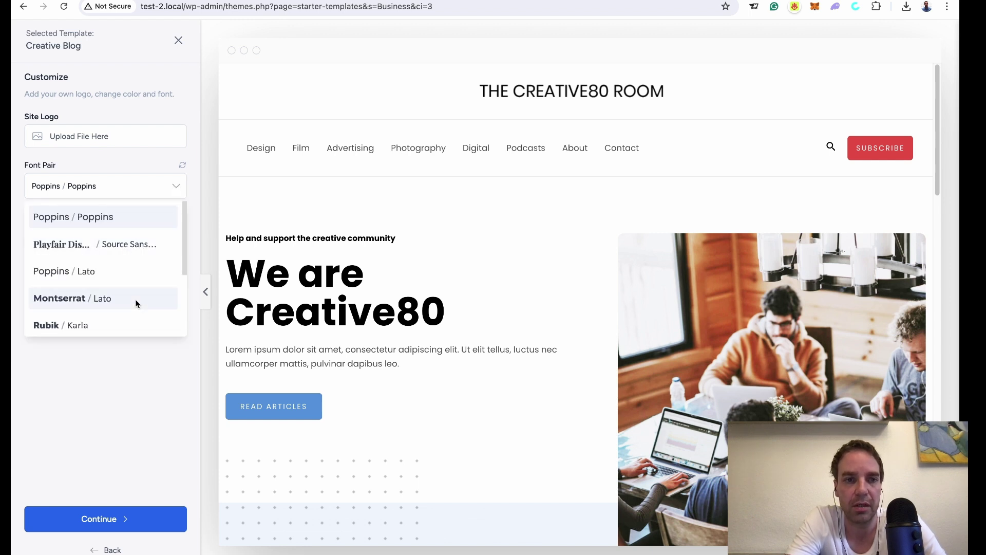
{"action": "left_click", "coordinate": [133, 167]}
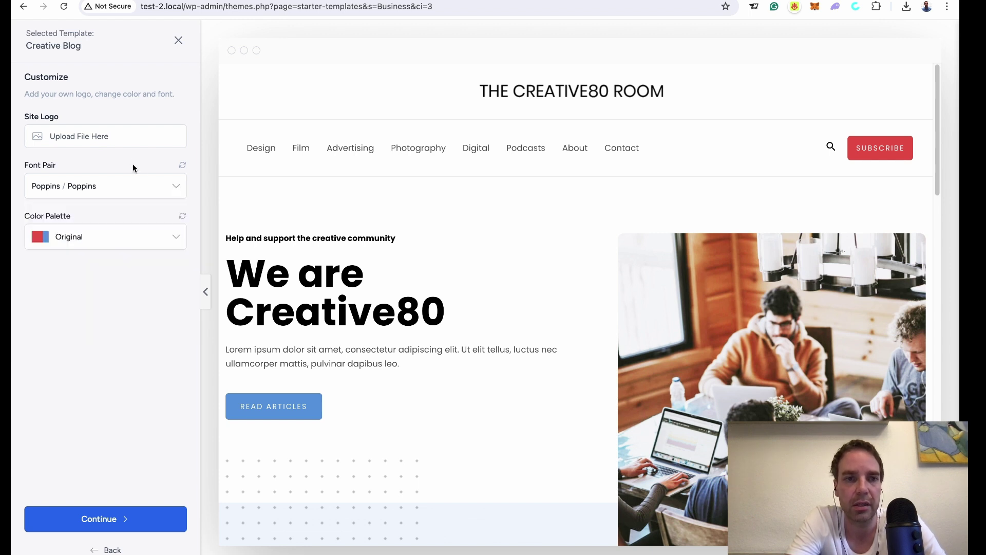
{"action": "left_click", "coordinate": [176, 238]}
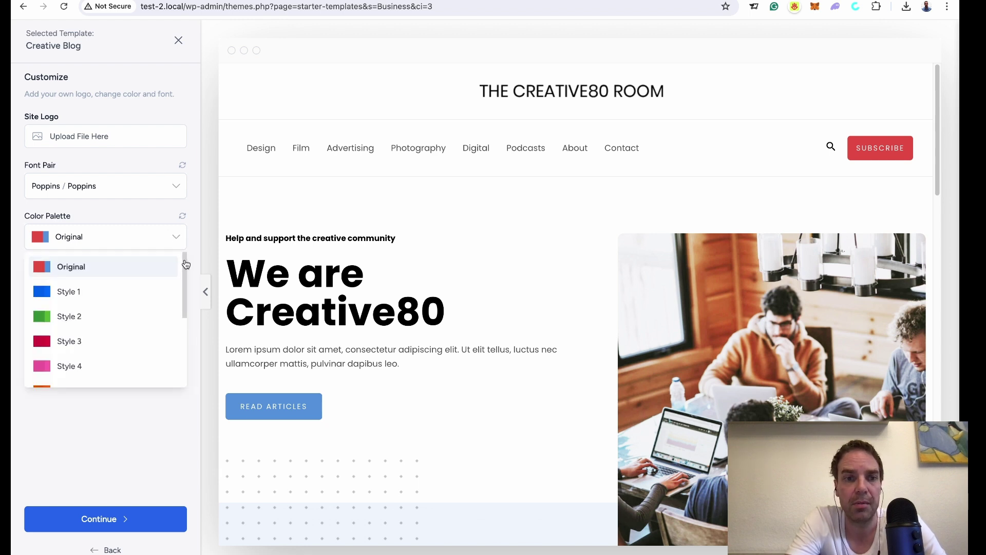
{"action": "mouse_move", "coordinate": [186, 264]}
{"action": "left_mouse_down"}
{"action": "mouse_move", "coordinate": [183, 347]}
{"action": "mouse_move", "coordinate": [189, 256]}
{"action": "left_mouse_up"}
{"action": "left_click", "coordinate": [138, 216]}
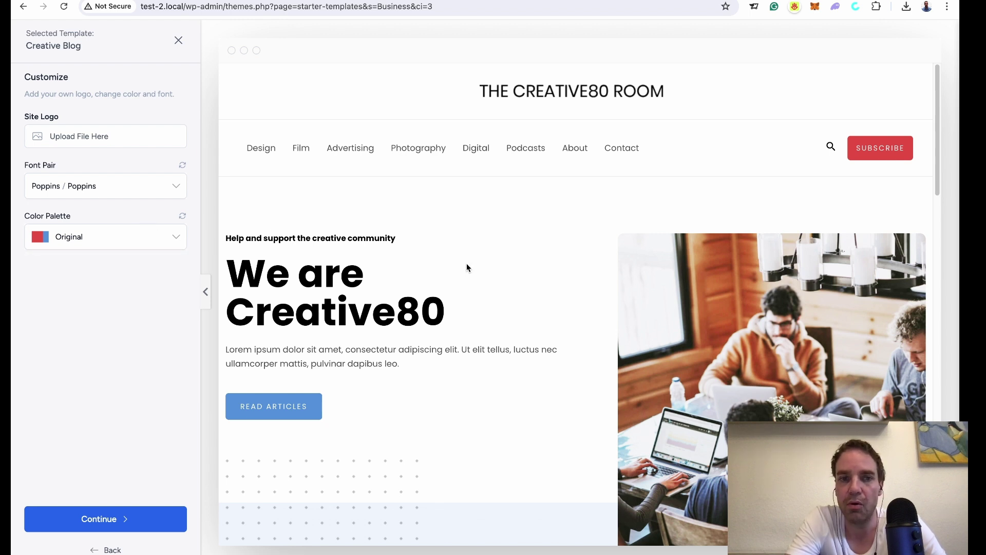
Step: Continue with the Creative Blog template, skip the optional features, and submit the final form to build the website
{"action": "left_click", "coordinate": [116, 520]}
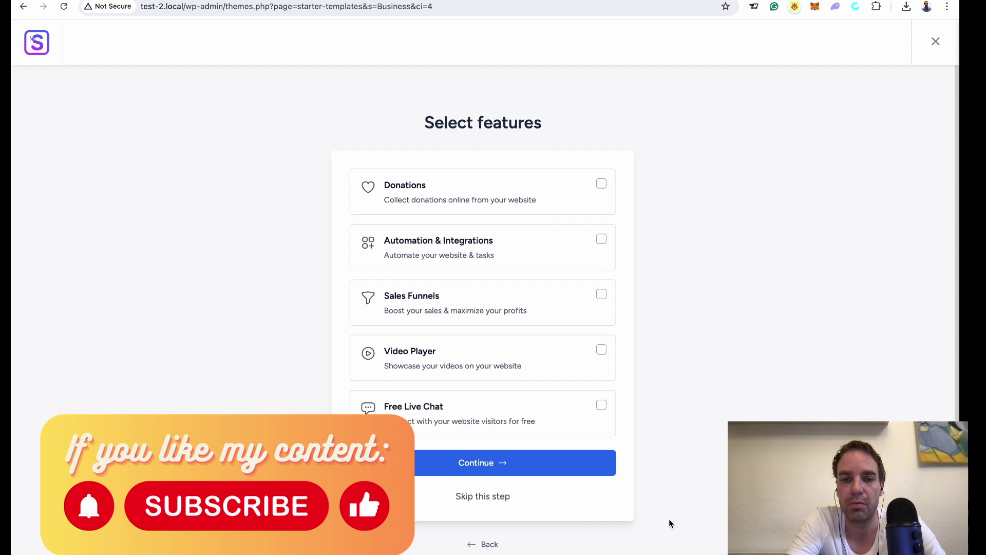
{"action": "left_click", "coordinate": [489, 497]}
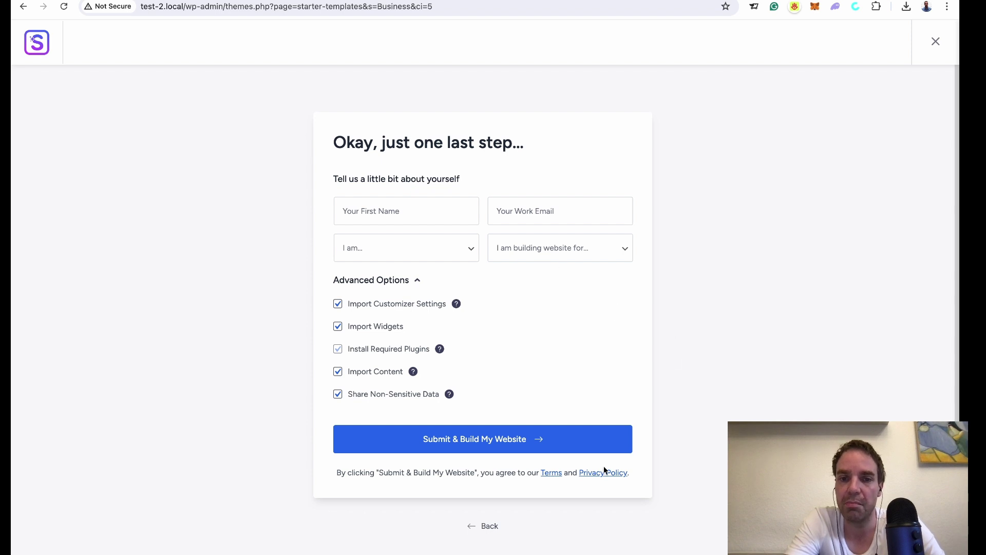
{"action": "left_click", "coordinate": [490, 442]}
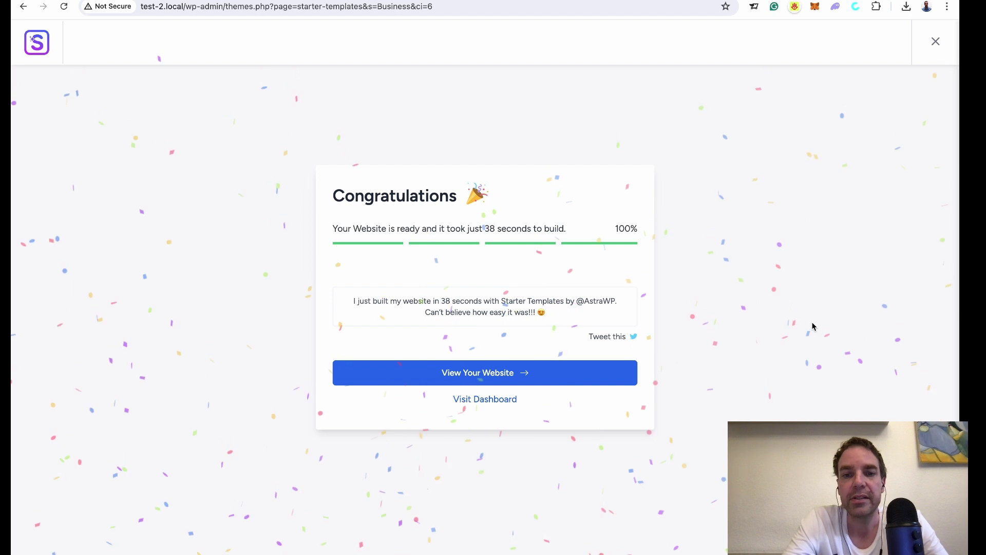
{"action": "left_click", "coordinate": [493, 404]}
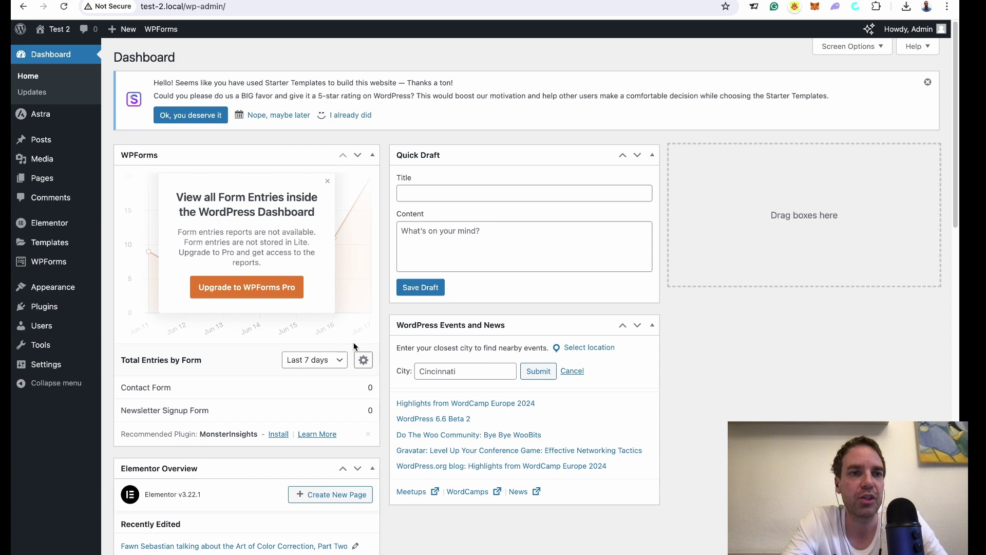
{"action": "mouse_move", "coordinate": [51, 120]}
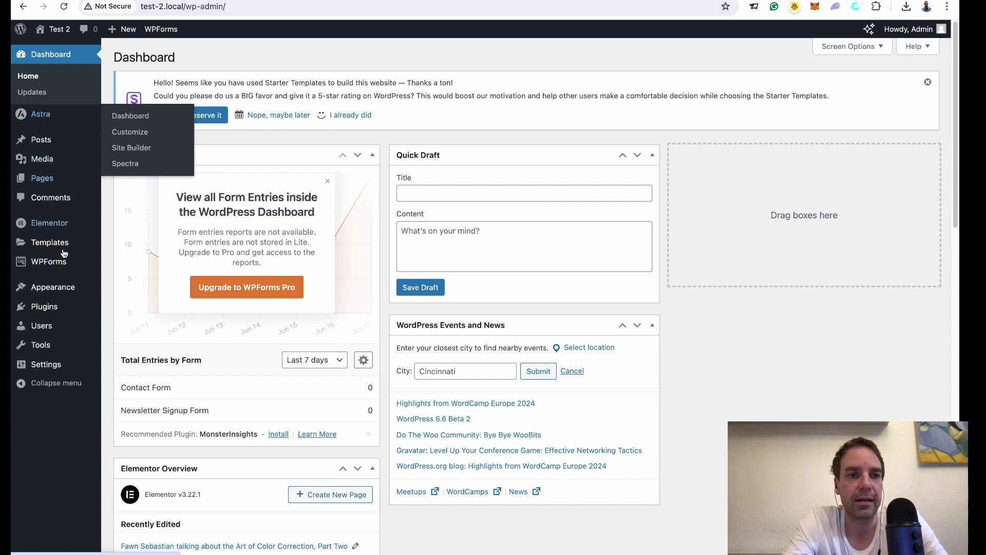
{"action": "mouse_move", "coordinate": [51, 230]}
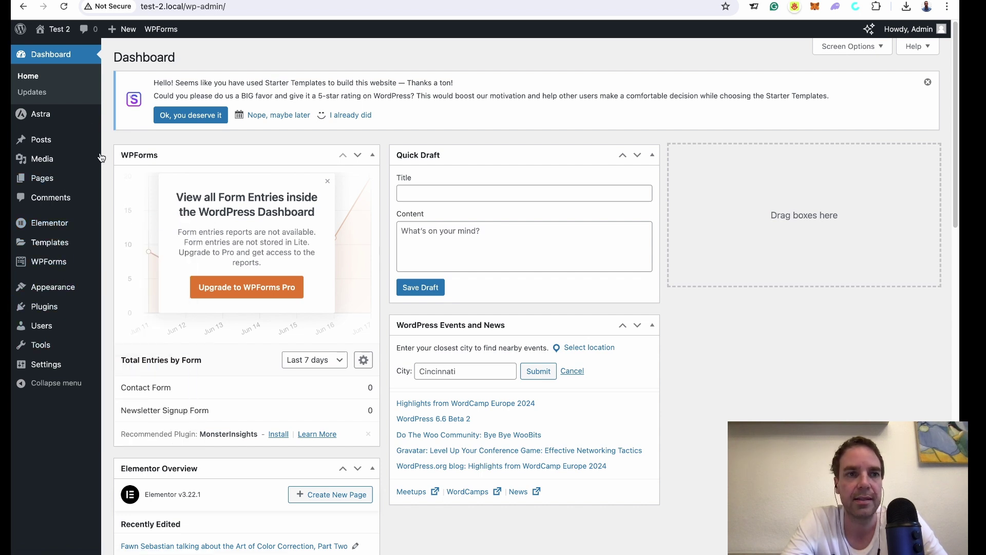
{"action": "mouse_move", "coordinate": [56, 30]}
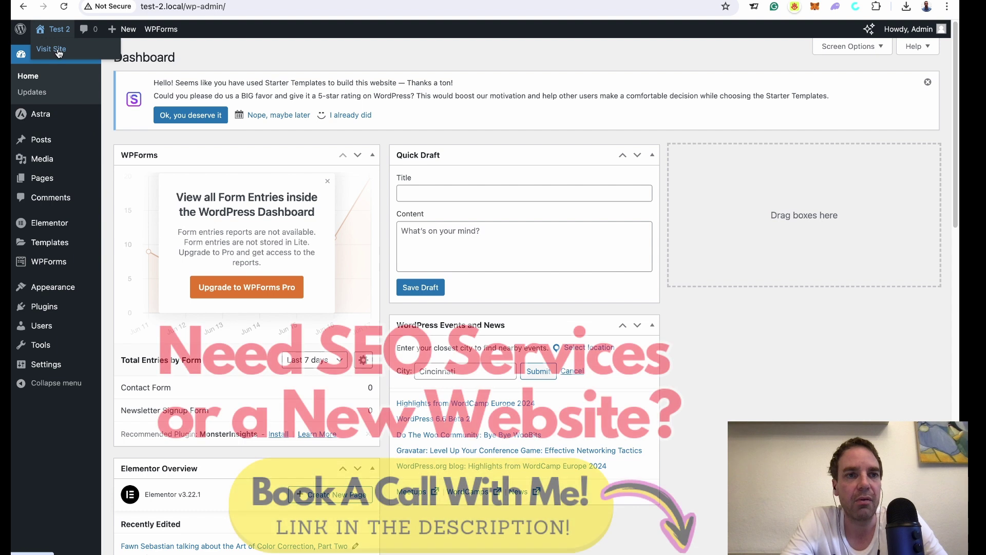
{"action": "right_click", "coordinate": [58, 51]}
{"action": "left_click", "coordinate": [87, 107]}
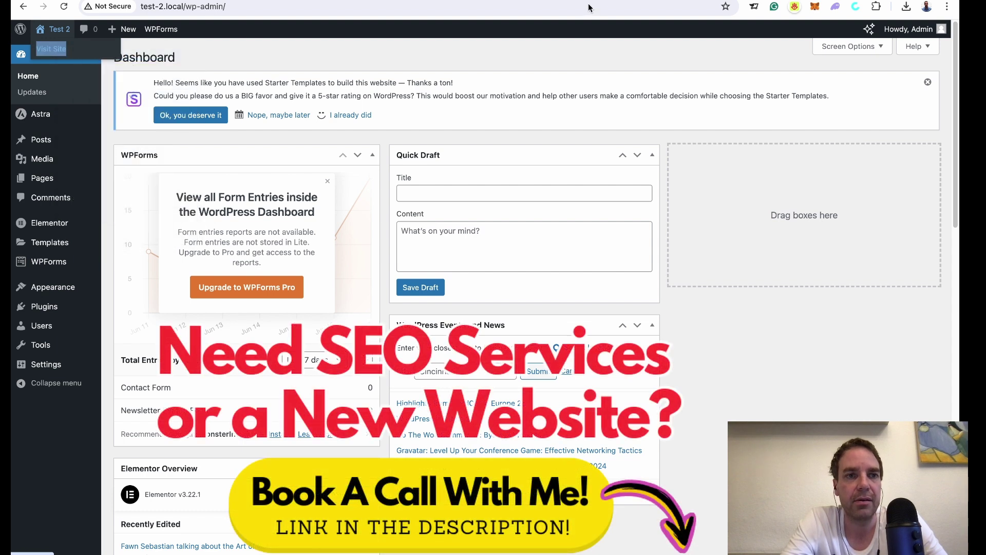
{"action": "left_click", "coordinate": [589, 7]}
{"action": "type", "text": "http://test-2.local/"}
{"action": "key", "text": "Return"}
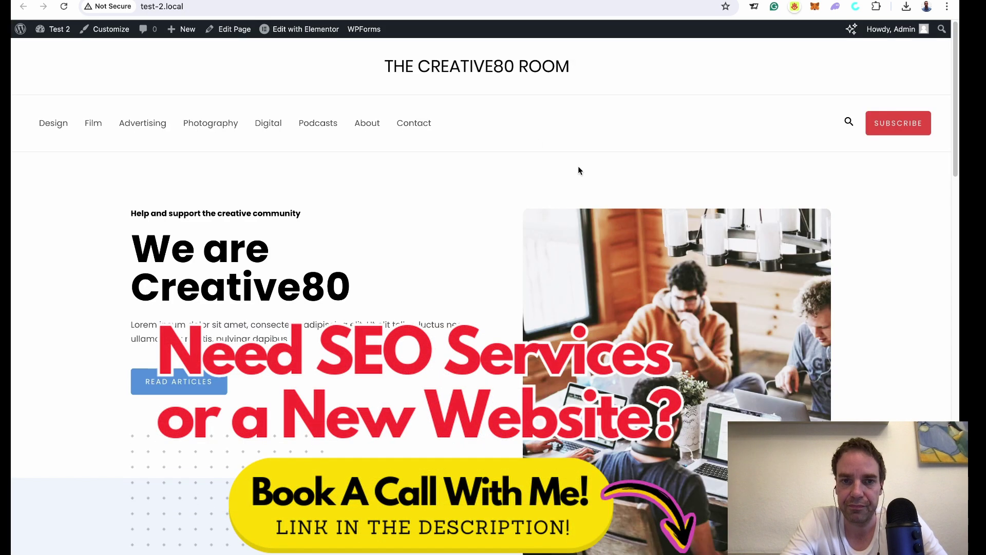
Step: Look through the imported homepage down to the footer, return to its start, and check the Elementor editing options
{"action": "scroll", "coordinate": [948, 133], "scroll_direction": "down", "scroll_amount": 15}
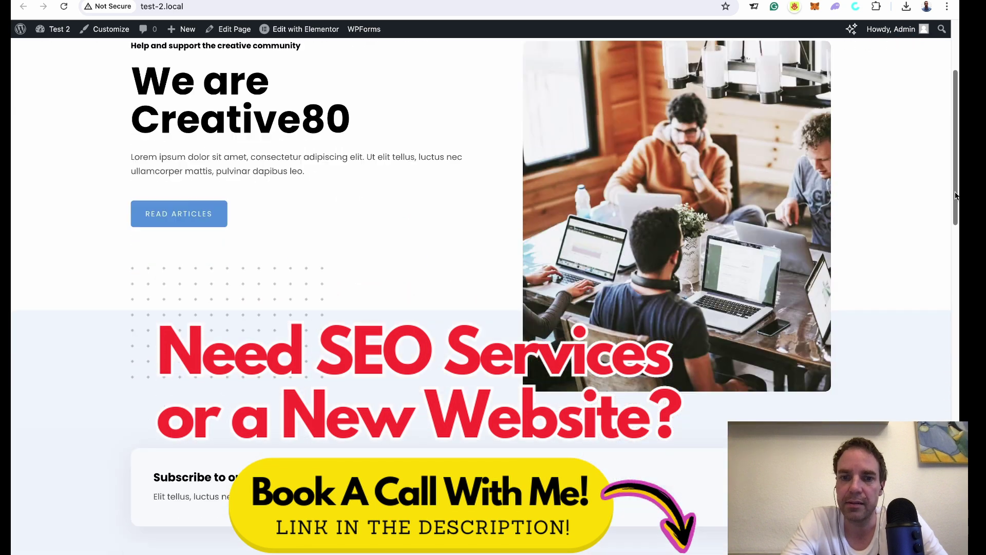
{"action": "scroll", "coordinate": [955, 405], "scroll_direction": "down", "scroll_amount": 10}
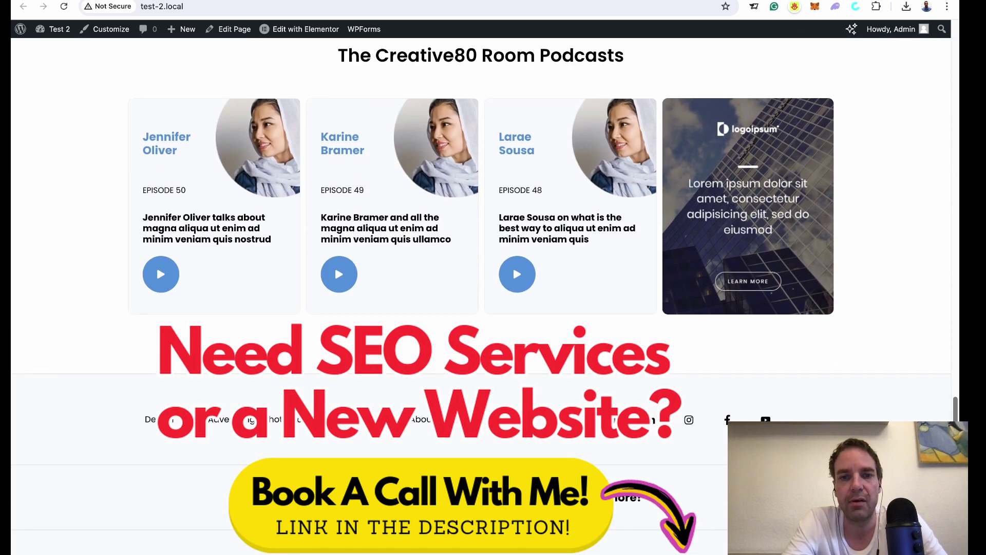
{"action": "left_click_drag", "start_coordinate": [955, 409], "coordinate": [958, 109]}
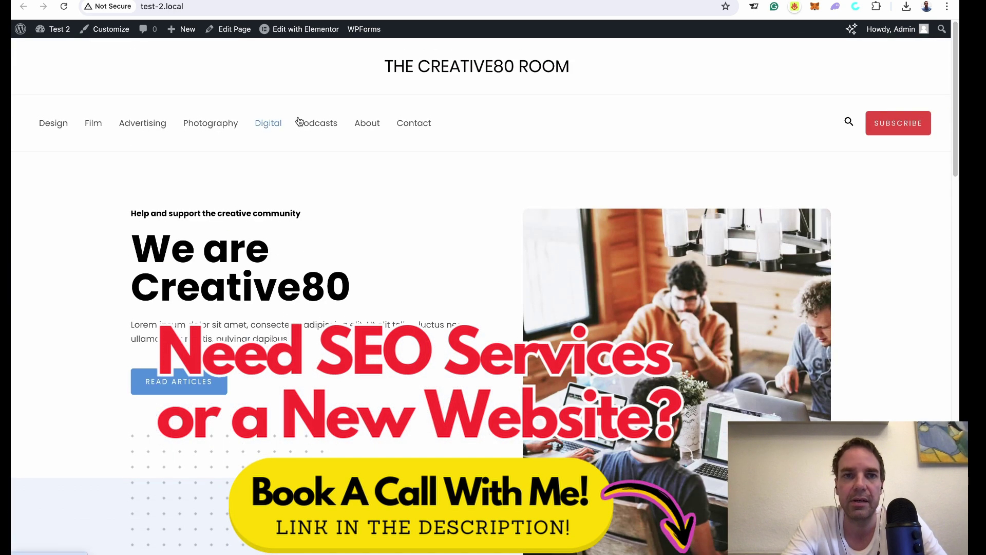
{"action": "mouse_move", "coordinate": [294, 40]}
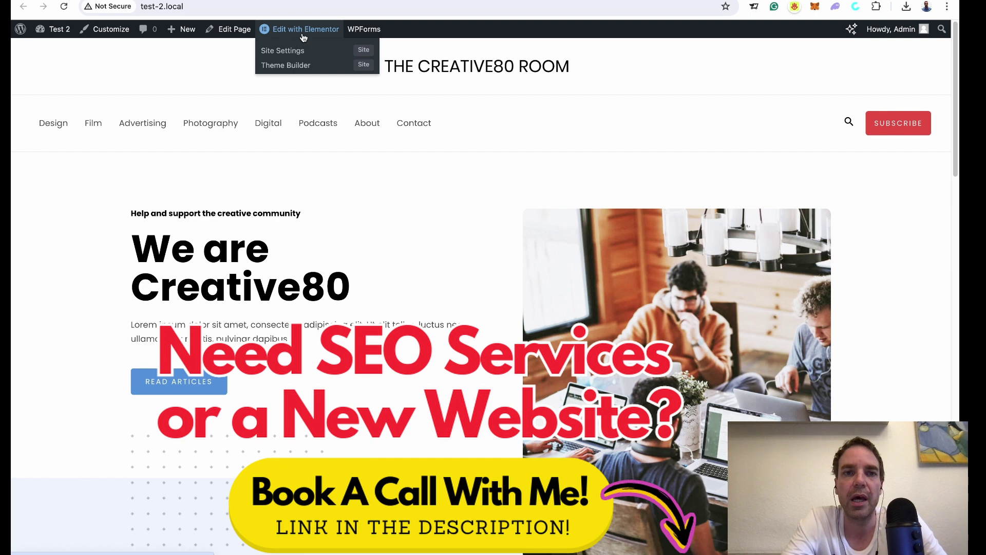